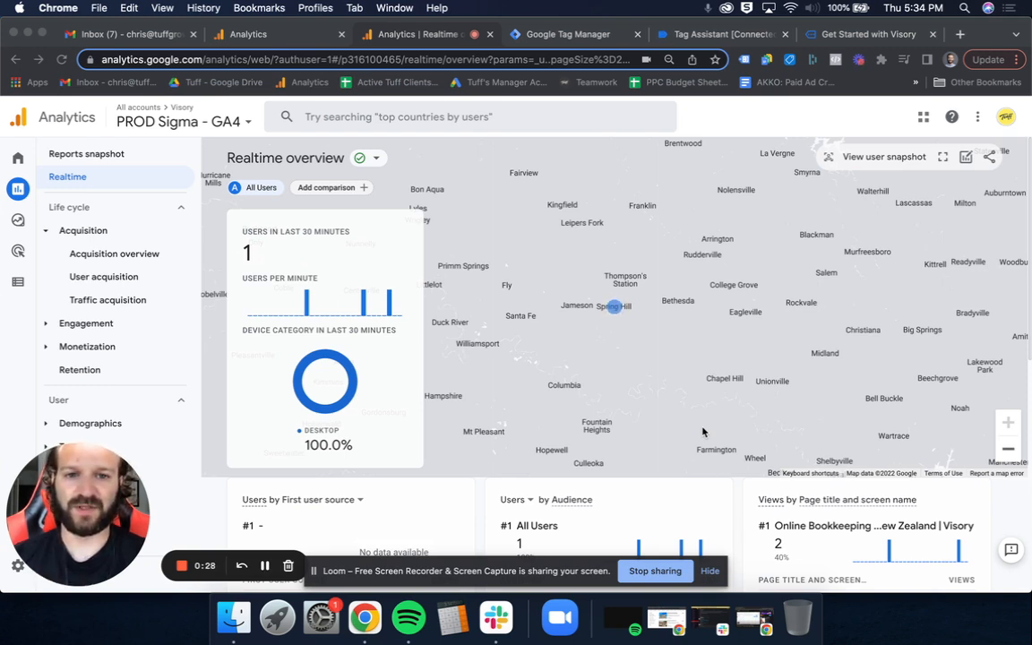
- Review the "Call me back" form on Visory's Get Started page
left_click(849, 40)
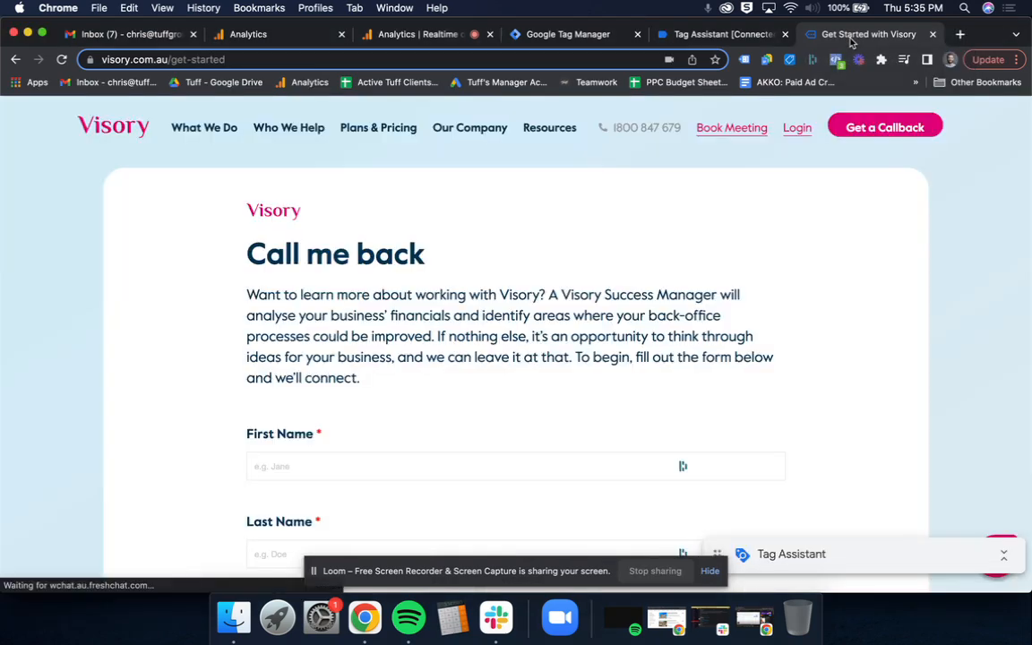
scroll(833, 238, "down", 5)
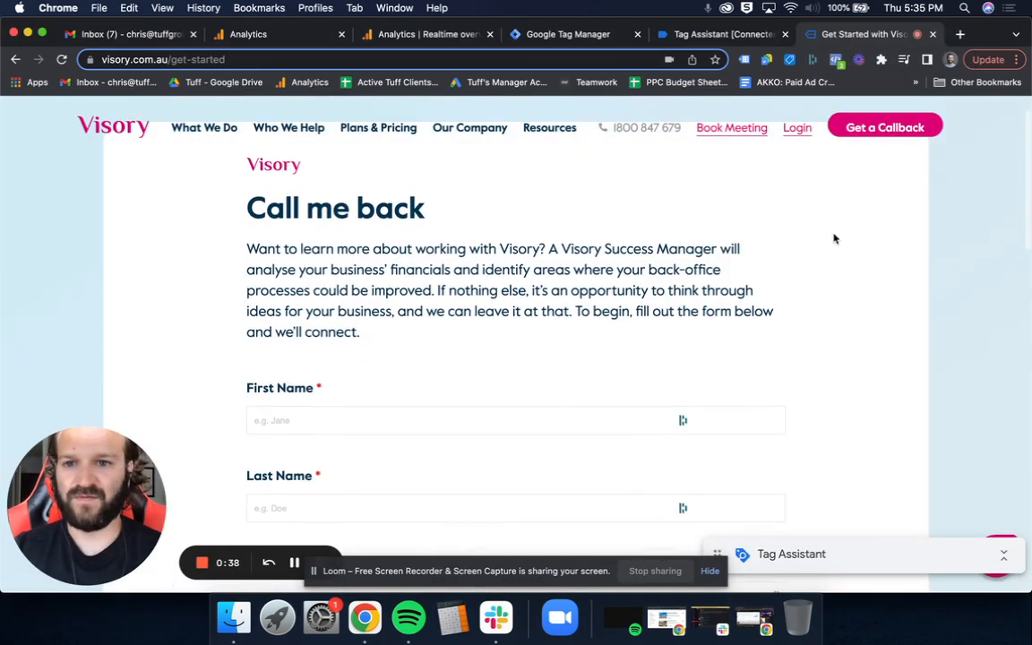
scroll(832, 239, "down", 5)
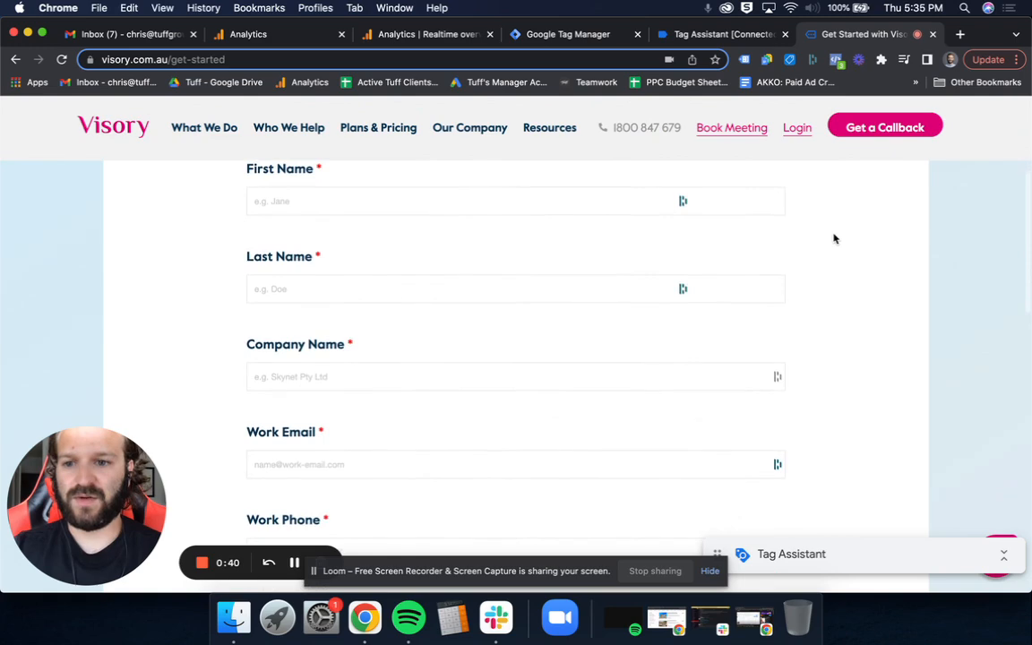
scroll(833, 238, "up", 10)
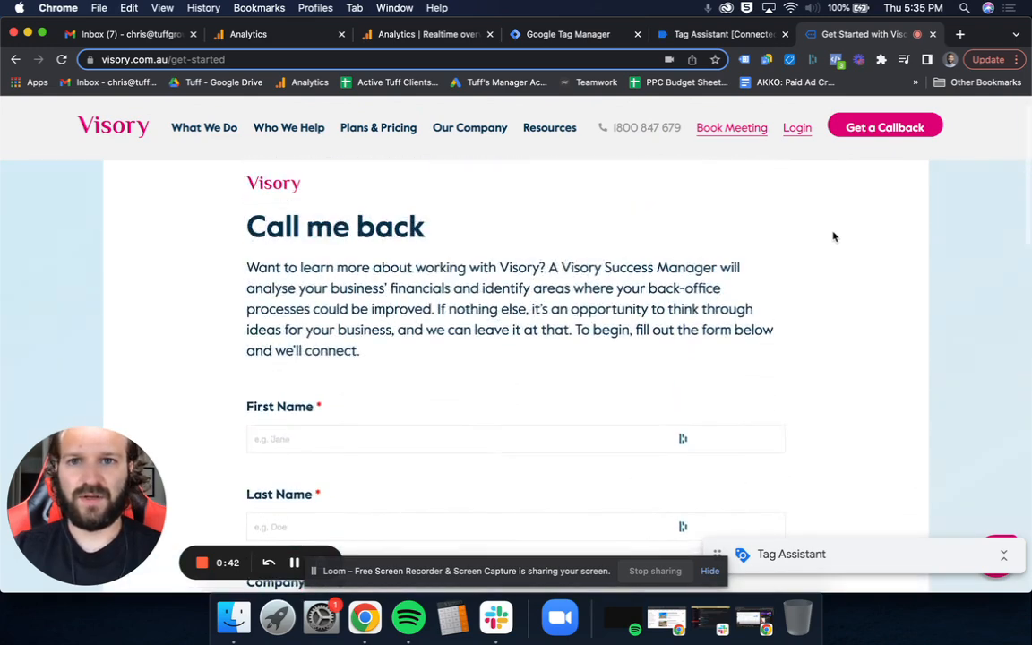
- Copy the full destination URL from the Get Callback goal details in the Universal Analytics view
left_click(301, 38)
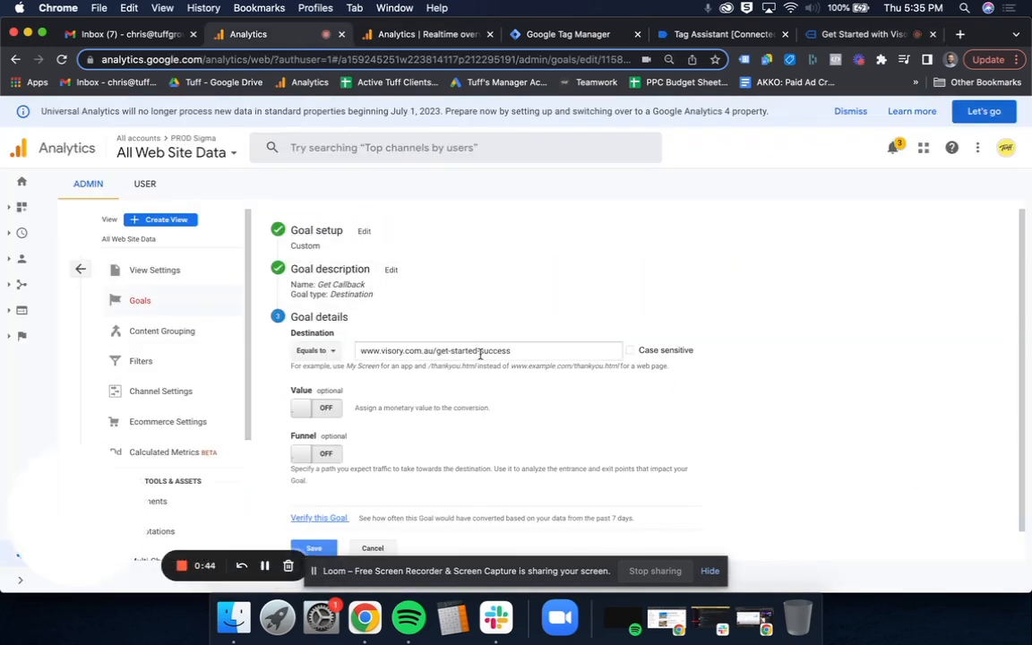
left_click_drag(540, 350, 480, 354)
key("super+a")
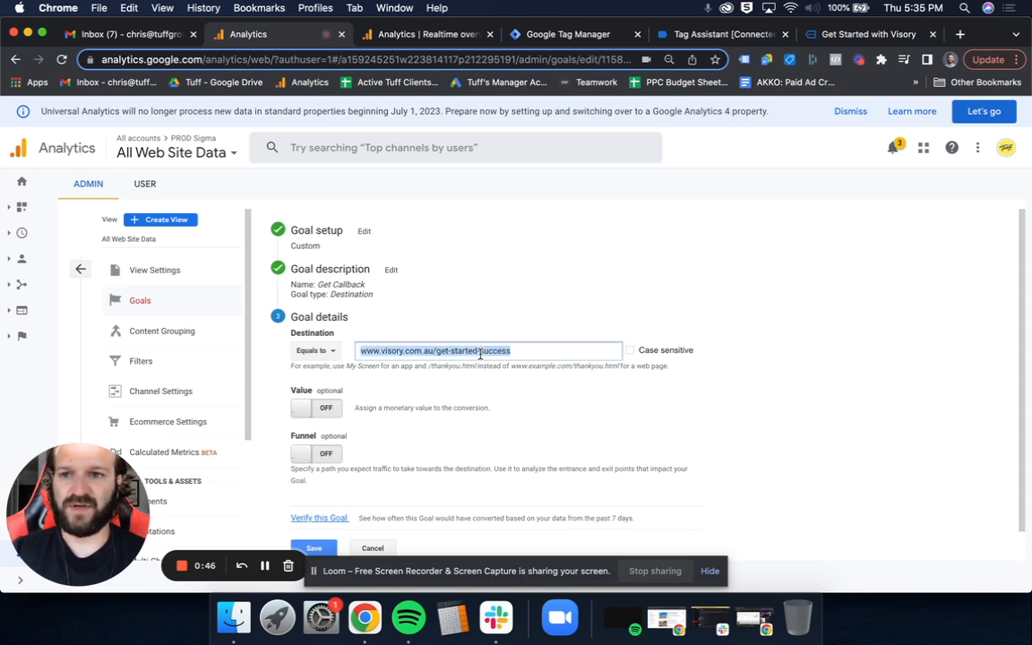
left_click(537, 356)
left_click_drag(540, 353, 352, 356)
key("cmd+c")
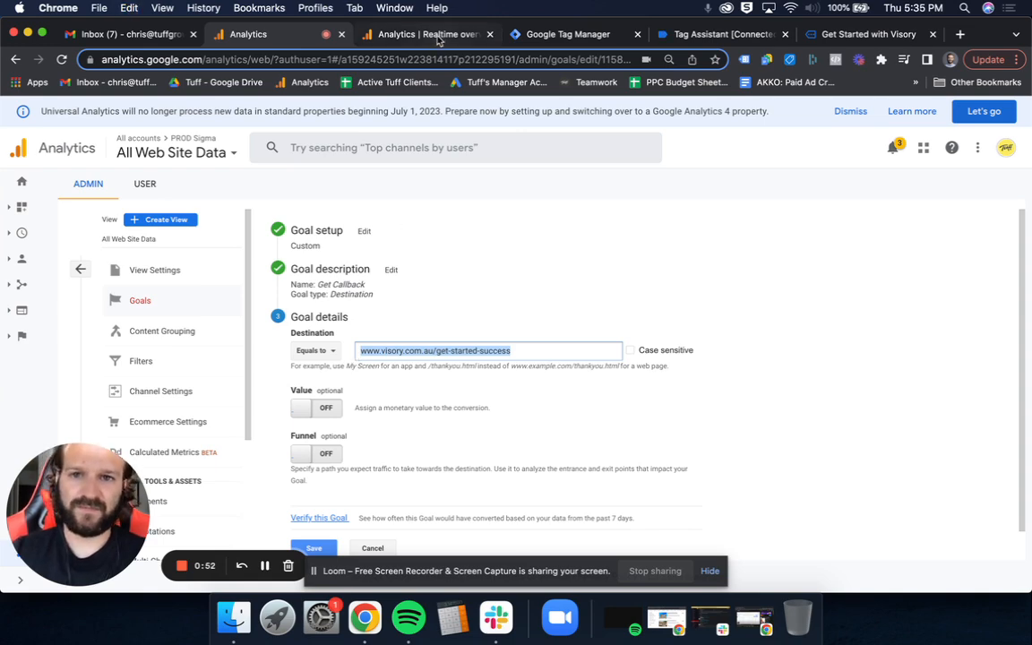
- Look over the realtime overview of the PROD Sigma - GA4 property and return to the Universal Analytics goal
left_click(438, 36)
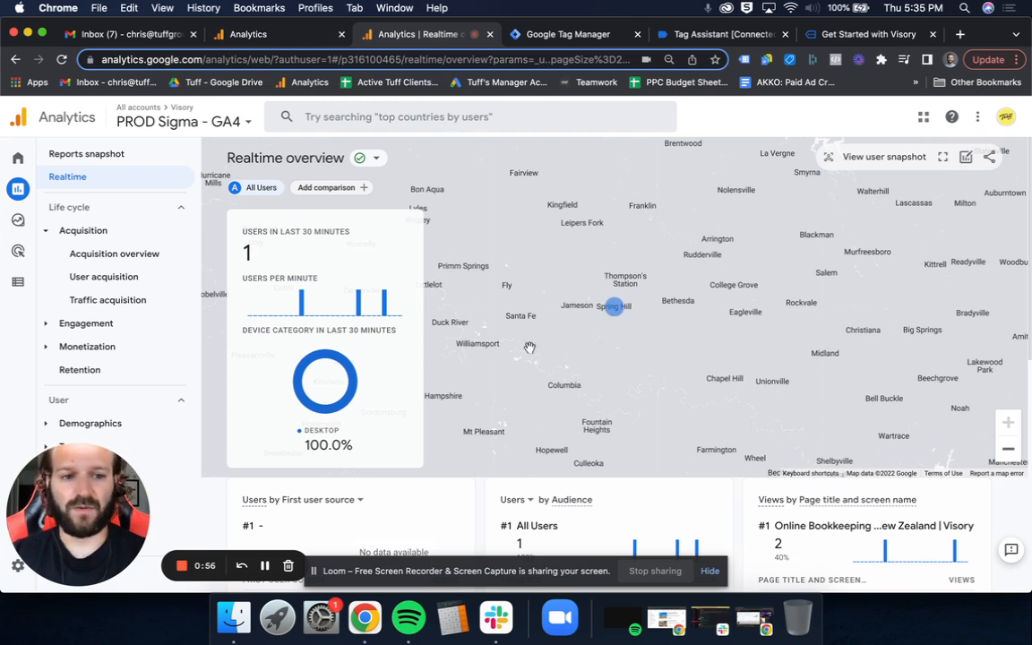
scroll(529, 347, "down", 1)
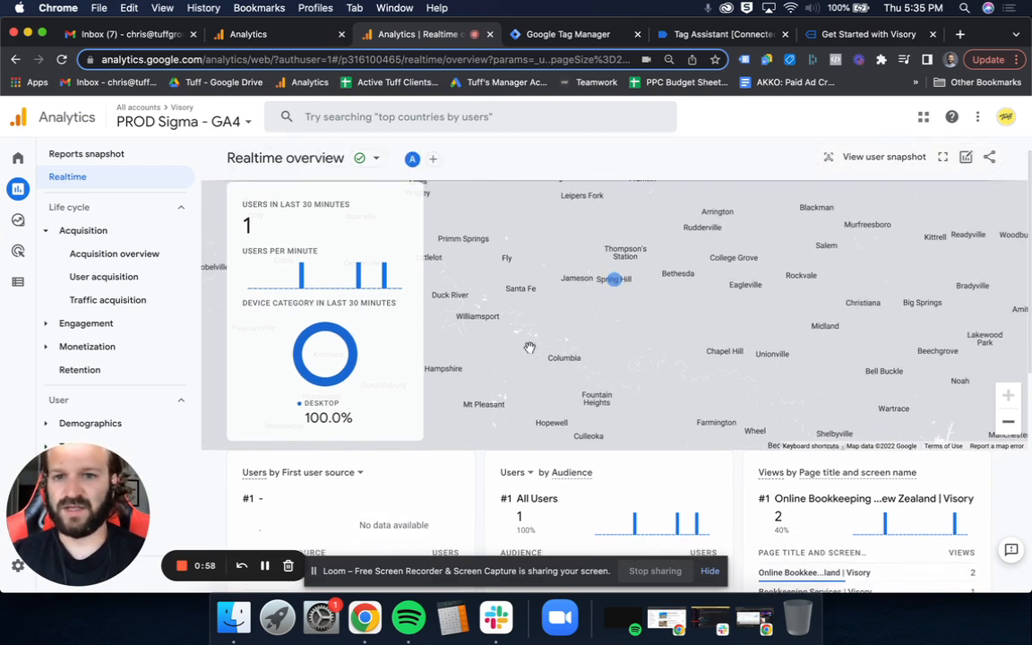
scroll(529, 346, "down", 1)
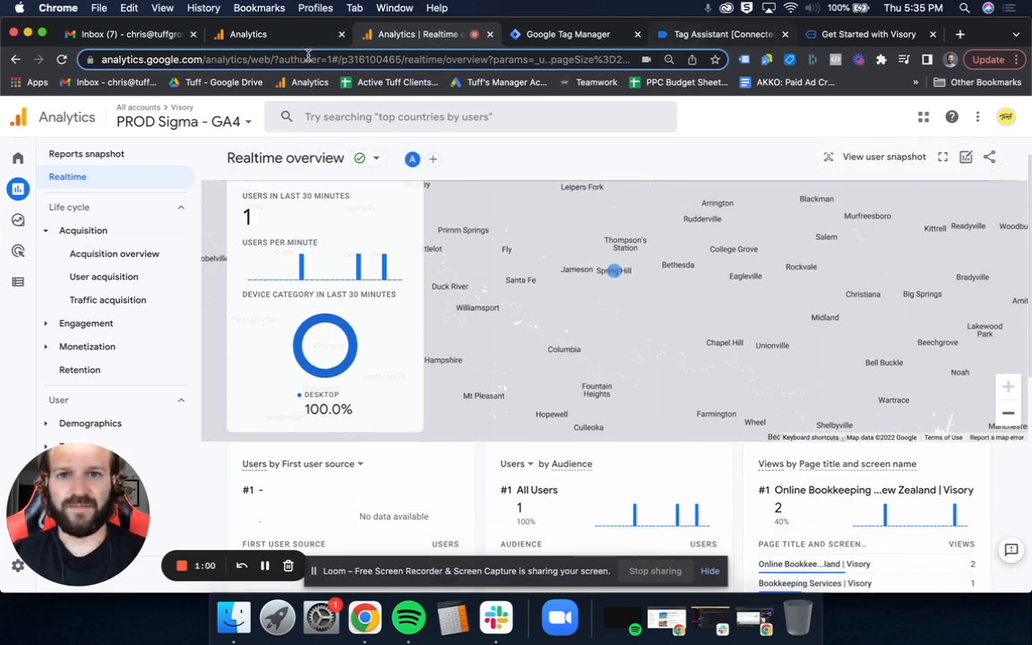
left_click(265, 34)
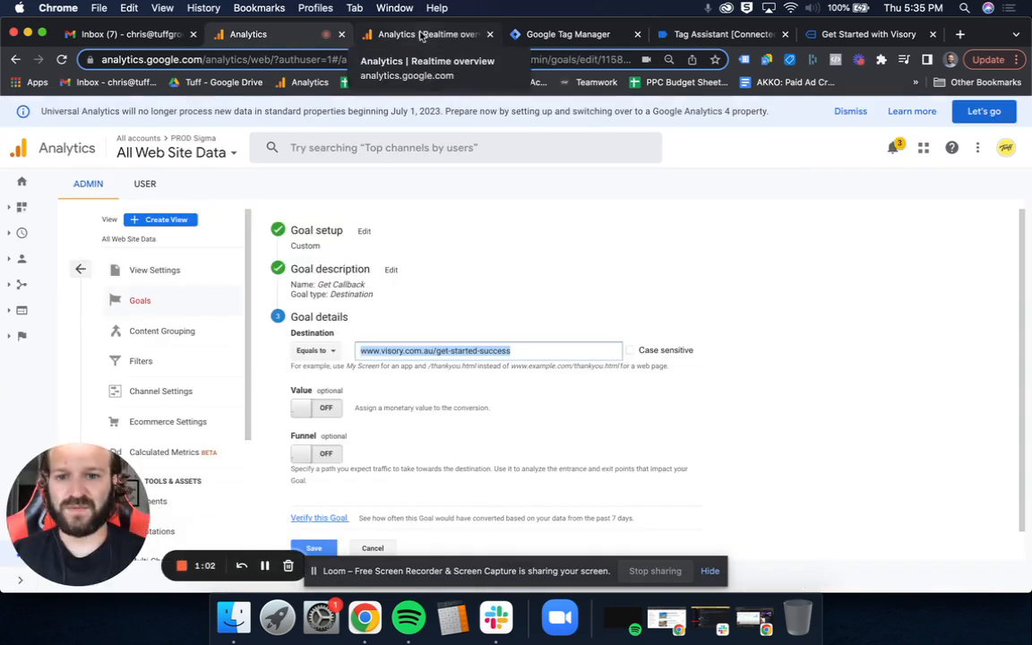
- Start a new custom event in the event configuration of the PROD Sigma - GA4 property
left_click(421, 34)
mouse_move(24, 223)
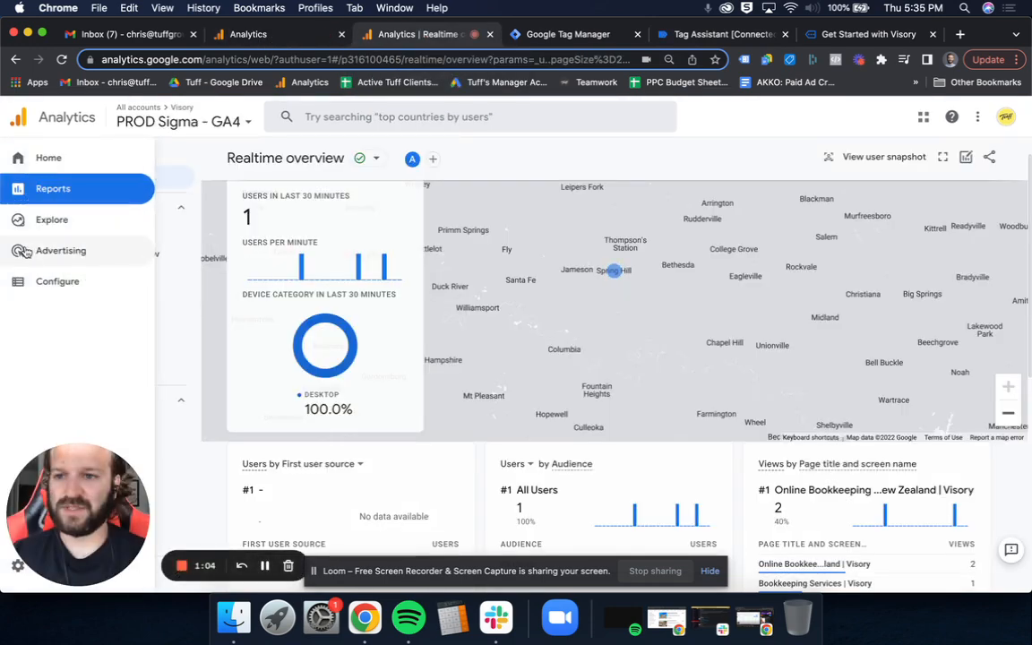
left_click(53, 287)
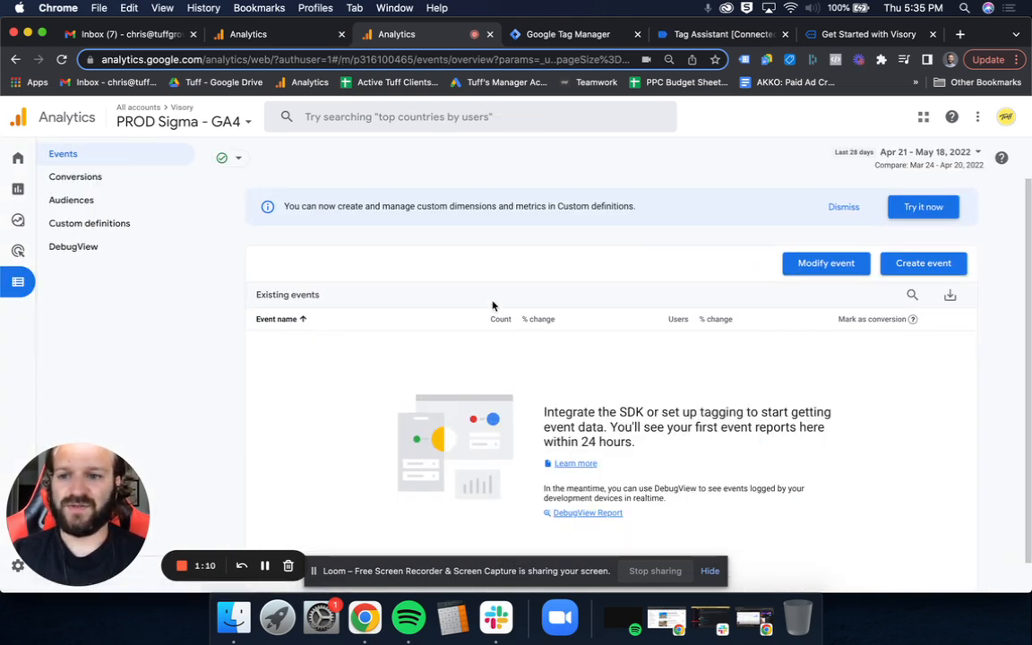
left_click(924, 263)
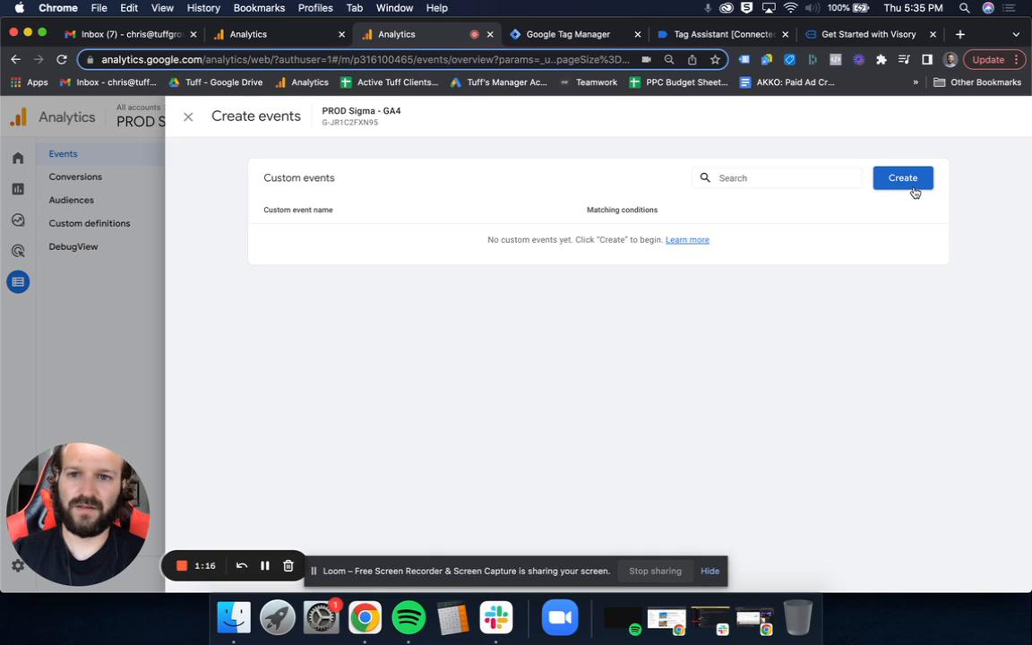
left_click(904, 178)
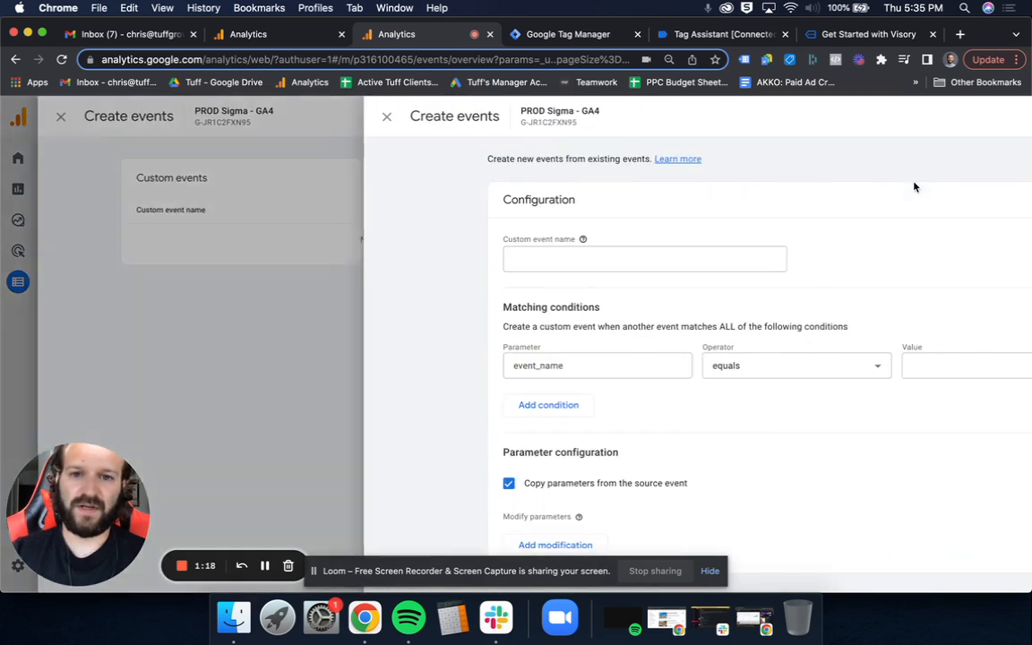
- Name the custom event get_callback
left_click(497, 260)
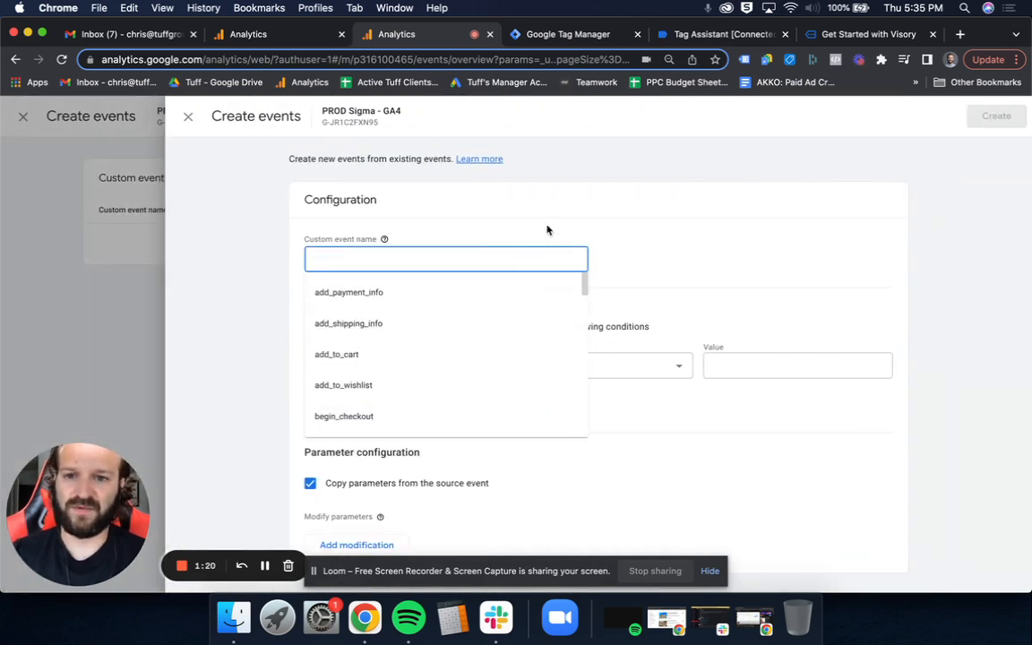
left_click(436, 250)
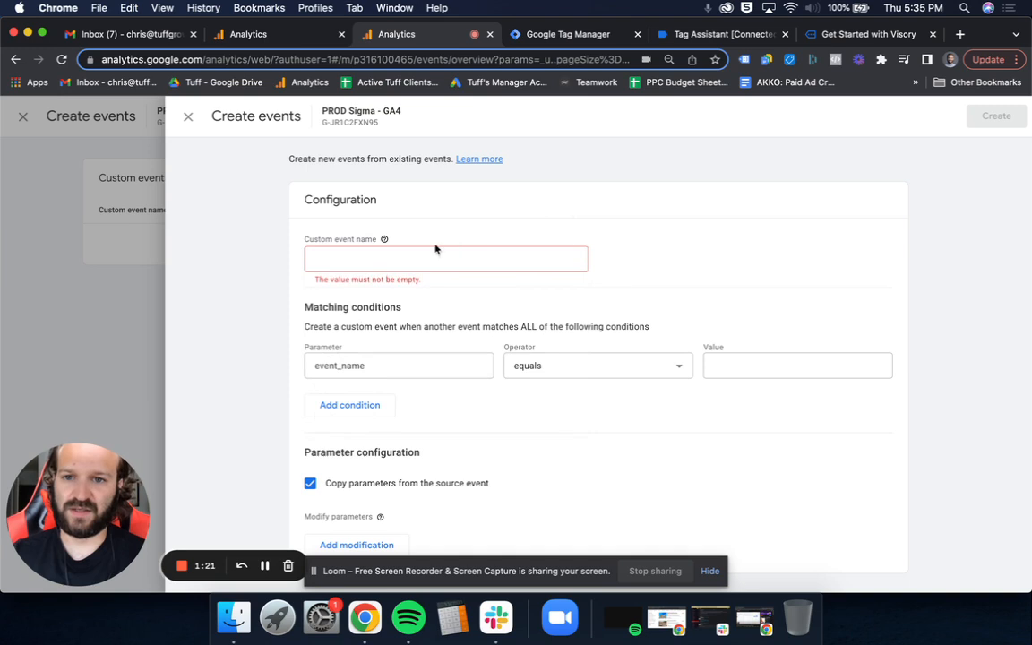
left_click(352, 260)
type("get_callback")
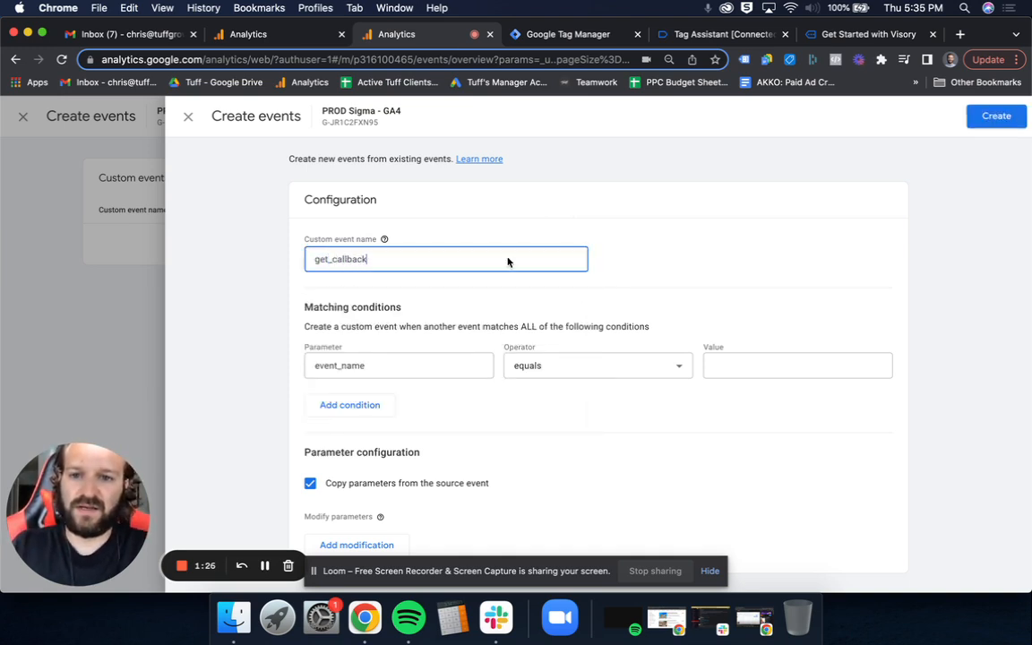
left_click(684, 277)
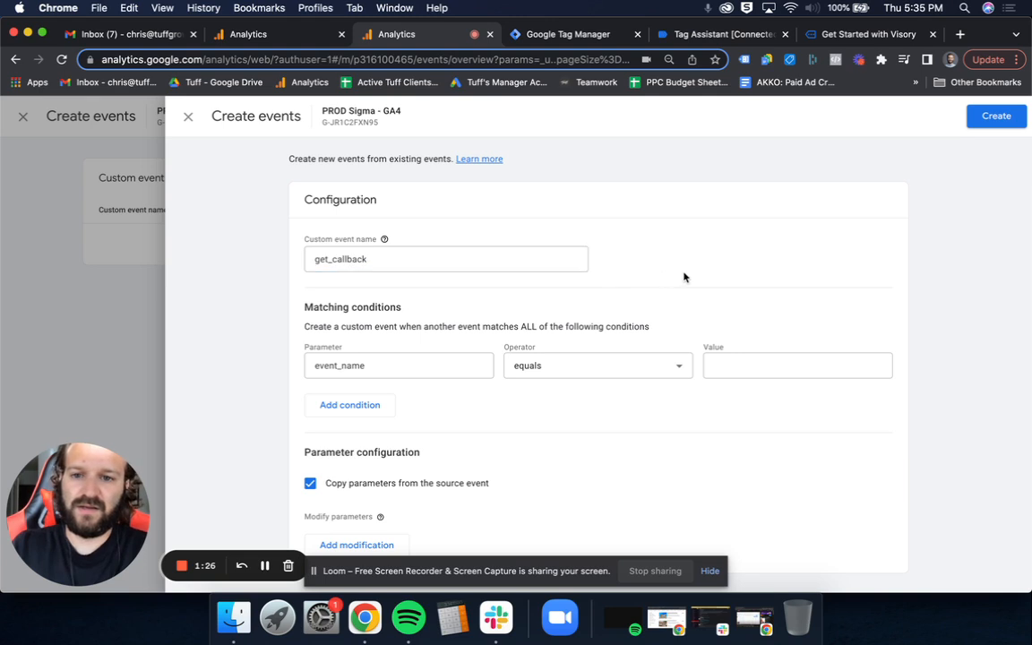
- Replace the matching condition's parameter with page_location
left_click(451, 370)
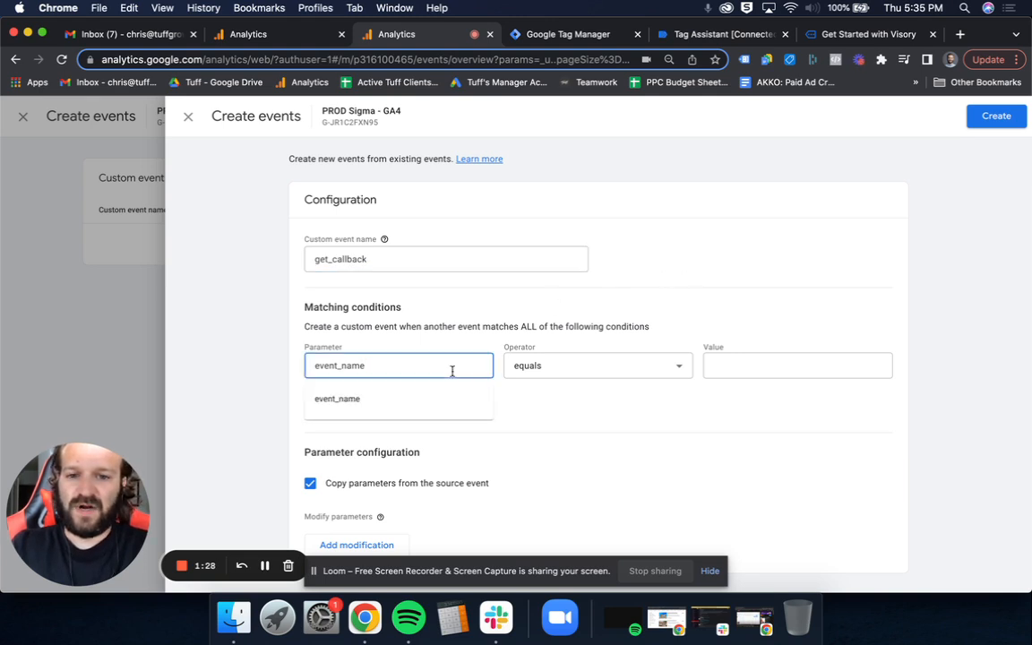
double_click(451, 370)
key("BackSpace")
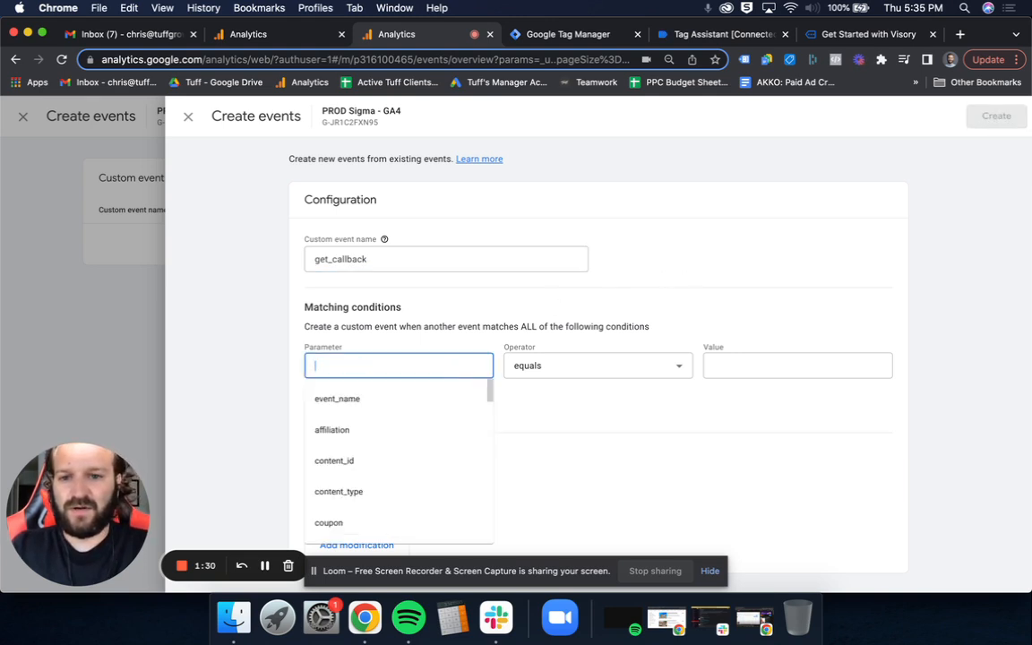
scroll(421, 431, "down", 5)
scroll(421, 431, "down", 8)
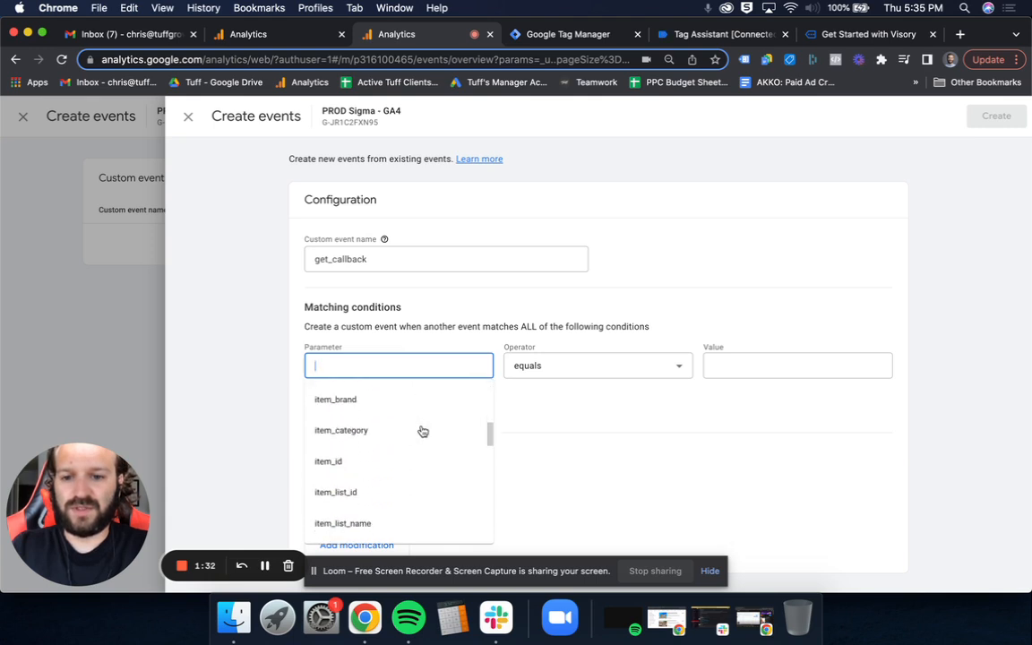
scroll(423, 432, "down", 1)
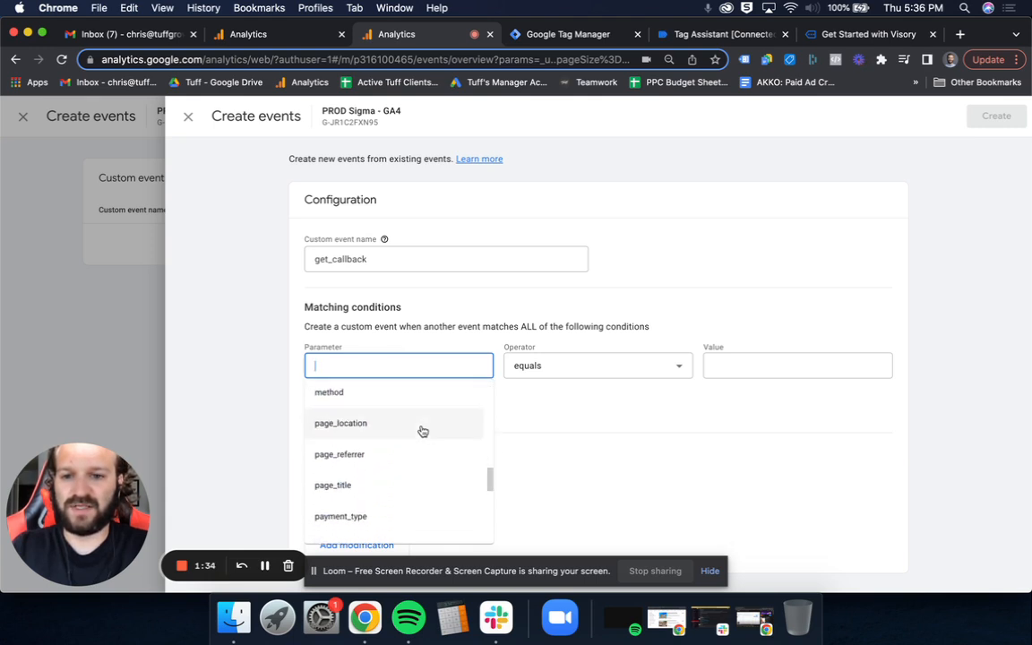
left_click(424, 430)
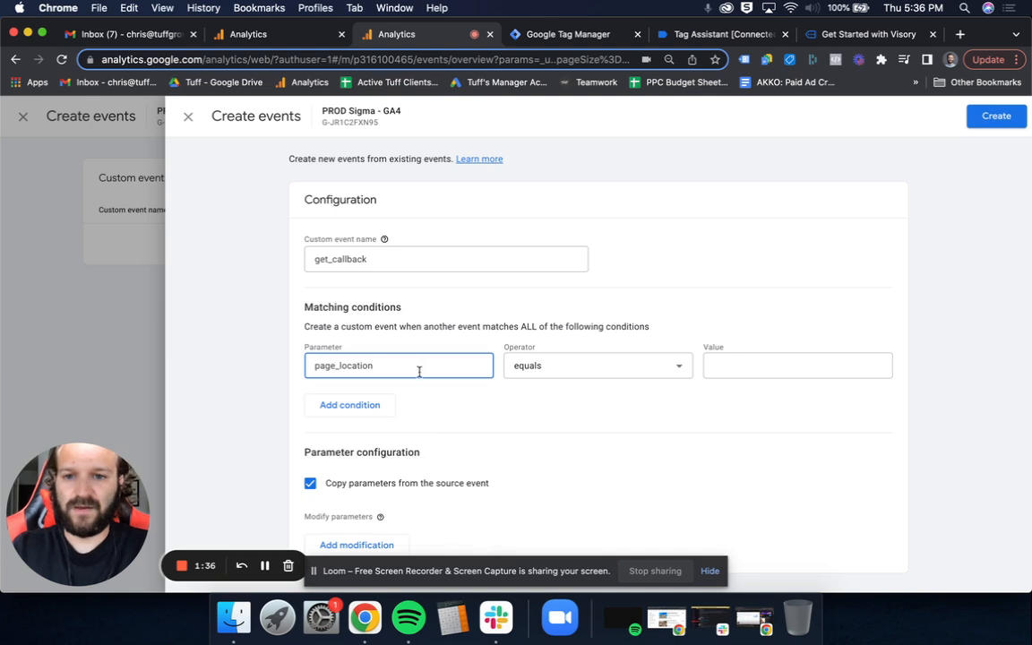
left_click(742, 366)
left_click(652, 368)
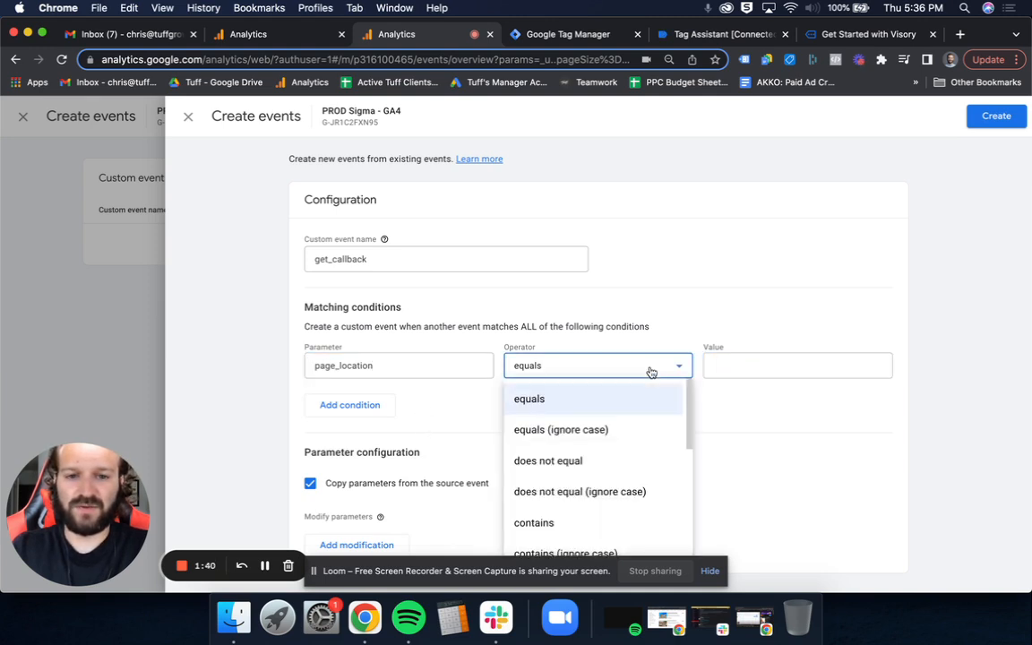
scroll(601, 459, "down", 2)
left_click(750, 364)
key("cmd+v")
left_click_drag(752, 363, 693, 365)
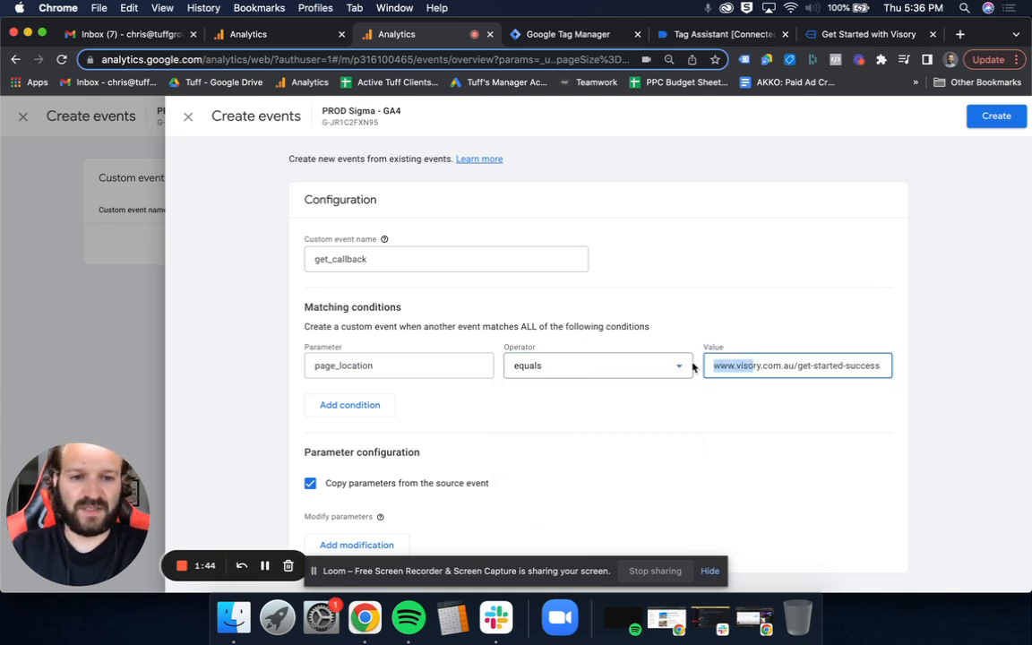
left_click(718, 364)
left_click(713, 370)
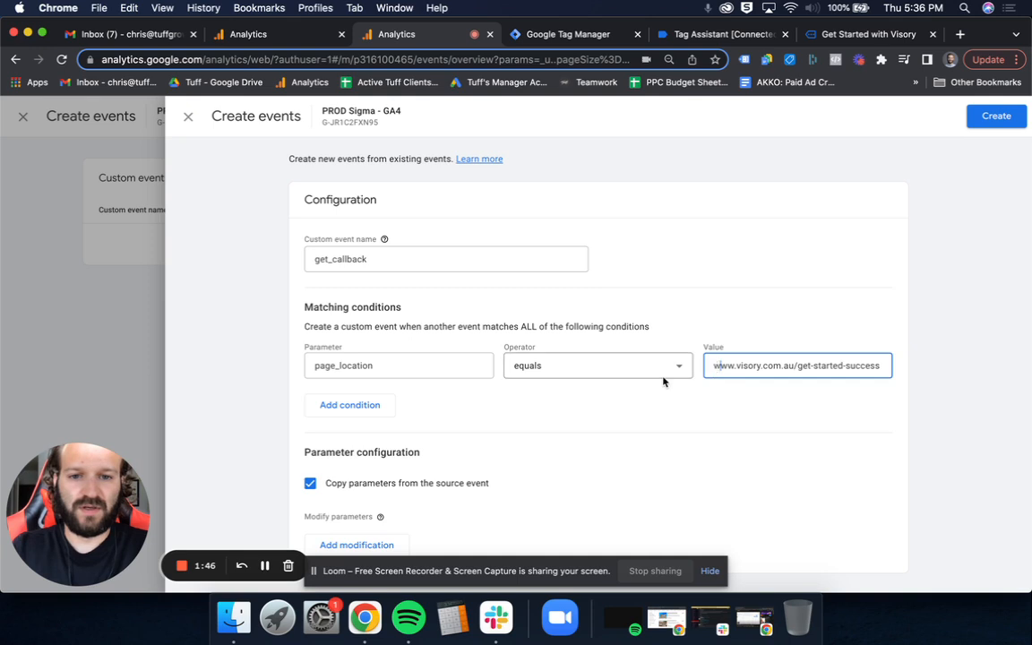
- Set the matching condition's operator to contains, then create the custom event and return to the events overview
left_click(667, 368)
left_click(610, 522)
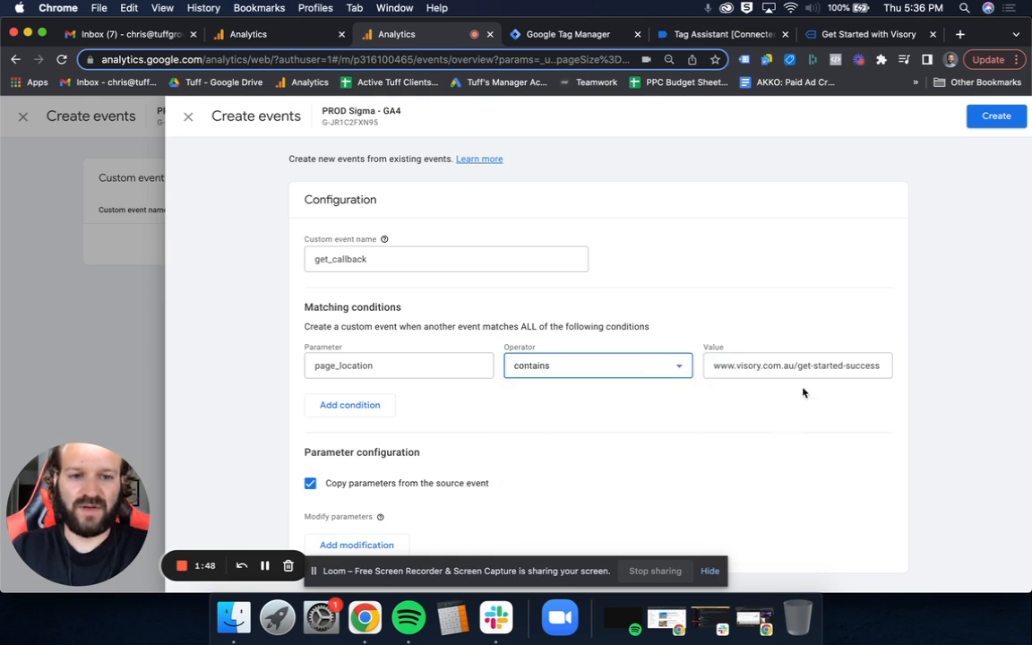
left_click(882, 366)
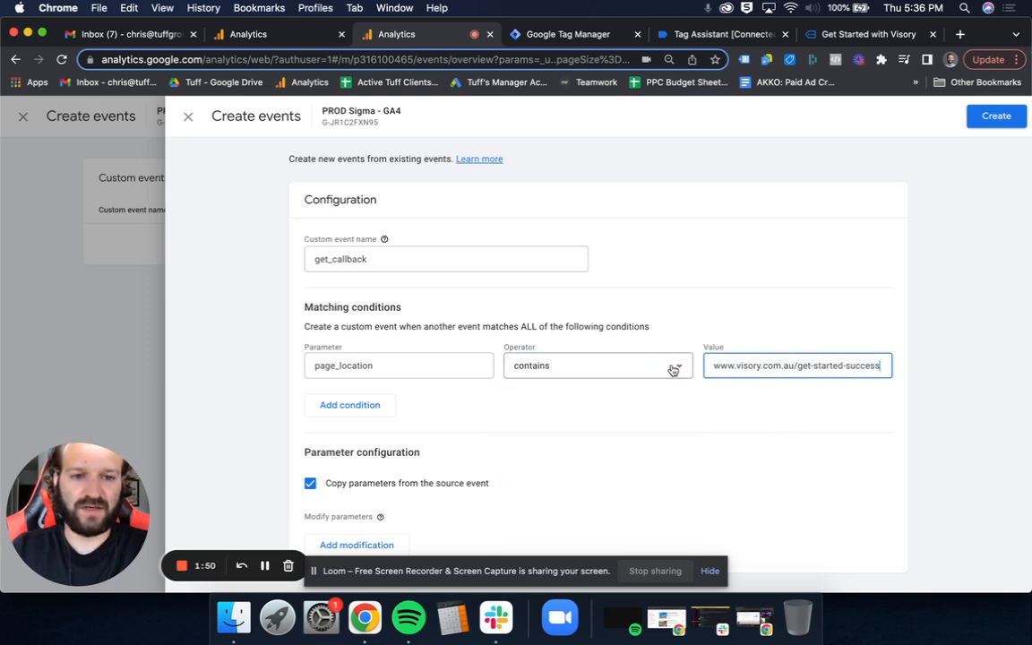
triple_click(717, 364)
key("super+c")
left_click(689, 401)
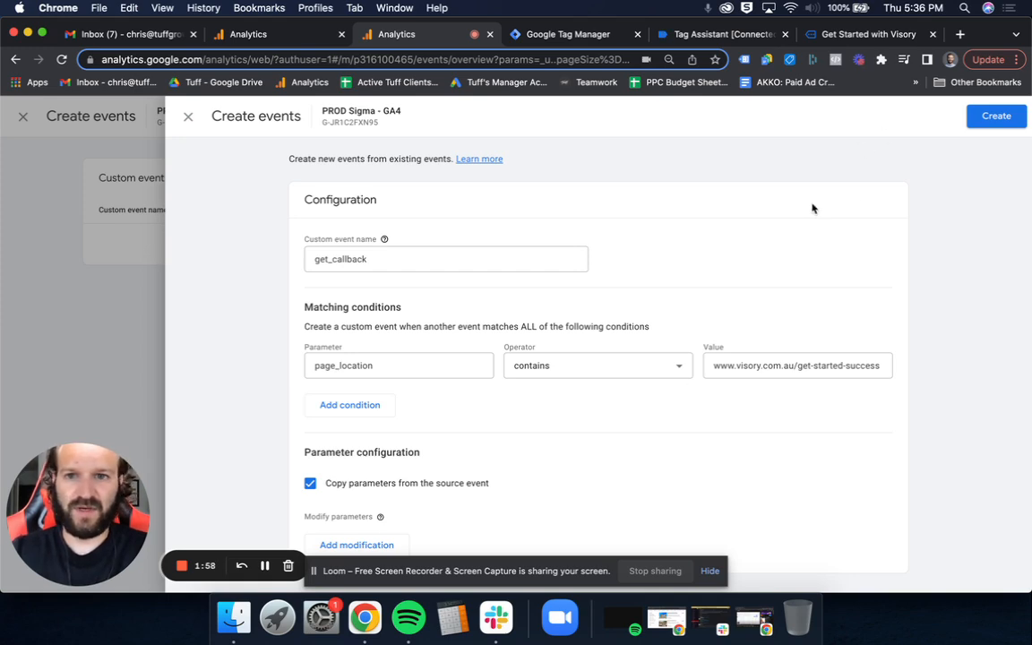
left_click(993, 118)
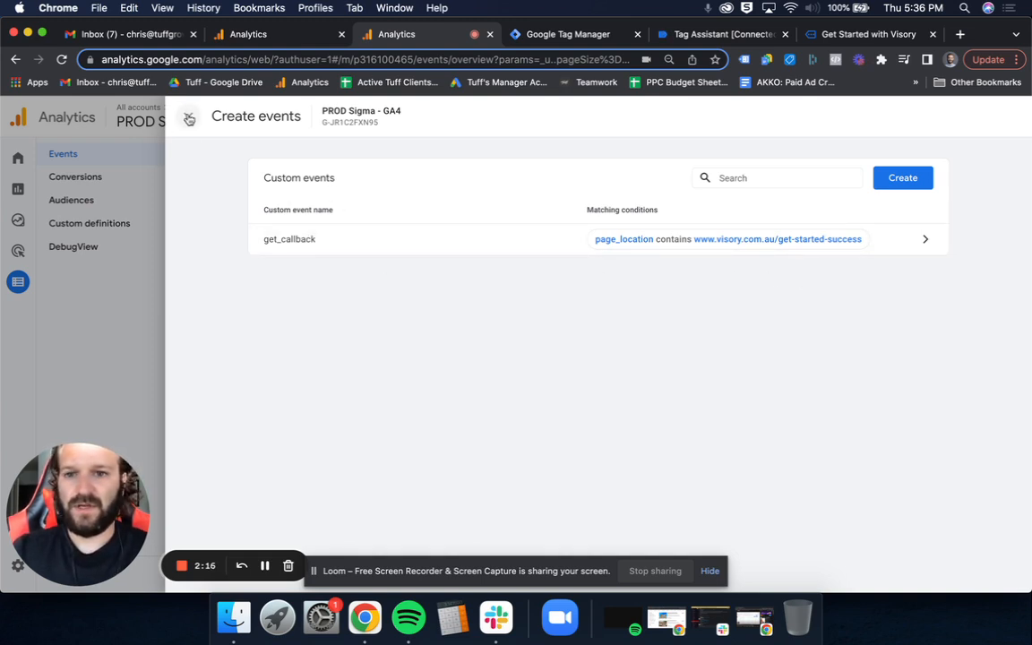
left_click(189, 119)
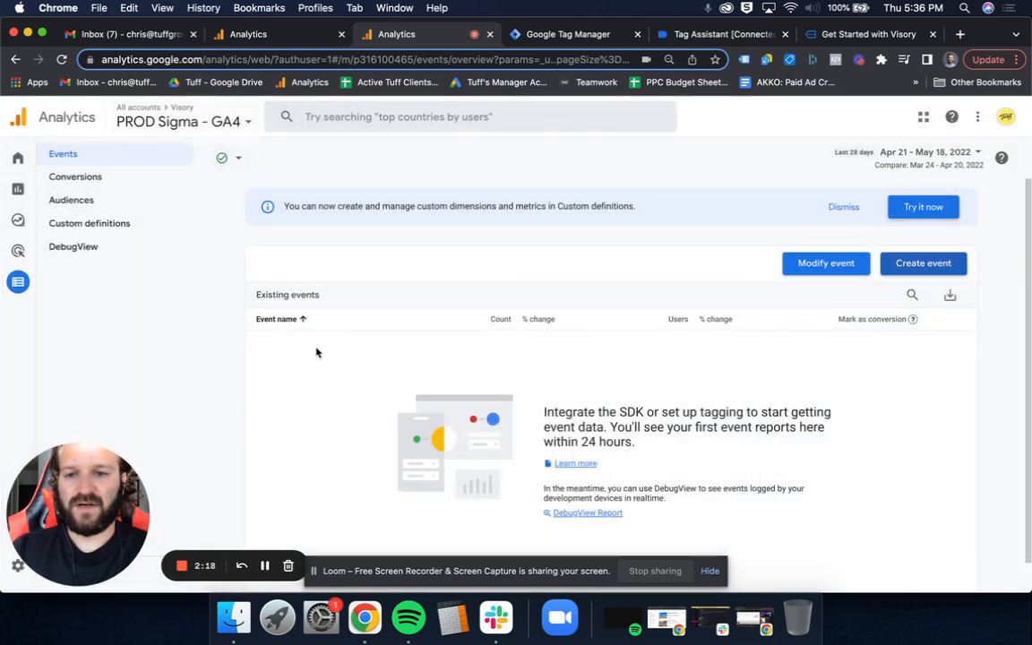
- Check the existing events list and dismiss the notice about custom dimensions and metrics
left_click(55, 176)
left_click(77, 163)
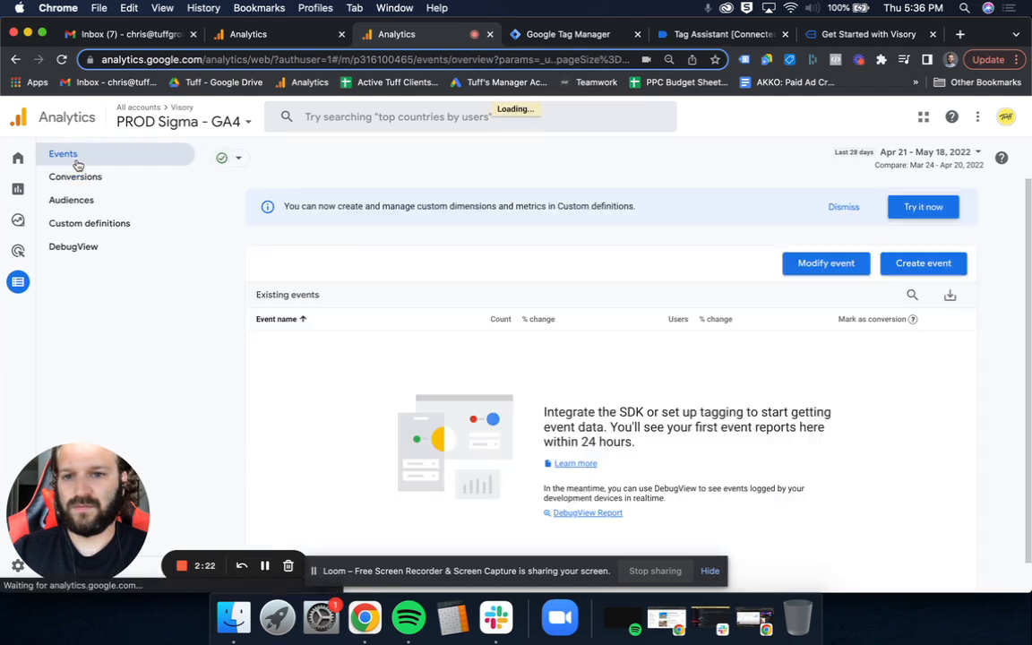
scroll(202, 298, "down", 2)
scroll(203, 299, "up", 2)
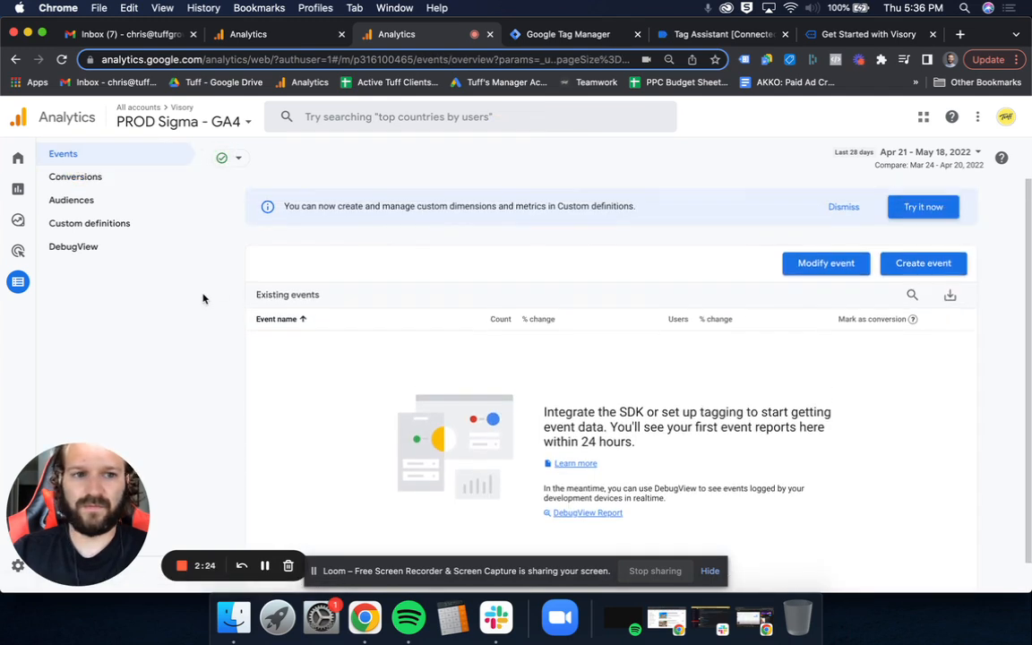
left_click(842, 207)
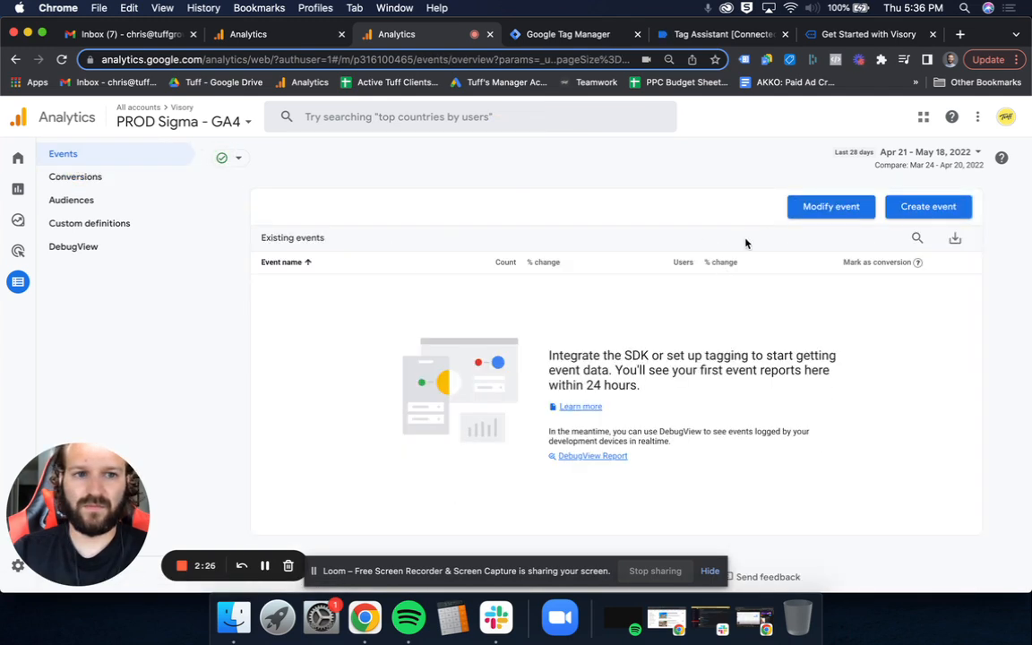
- Review the get_callback custom event's matching condition, then open the Realtime report and examine the views by page title
left_click(929, 211)
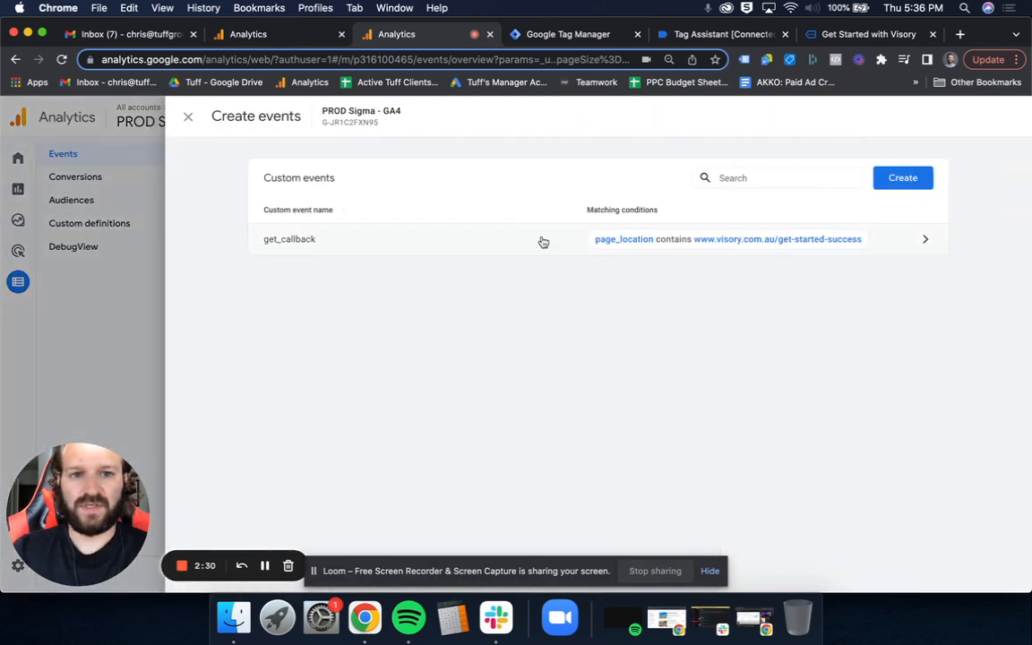
left_click(111, 256)
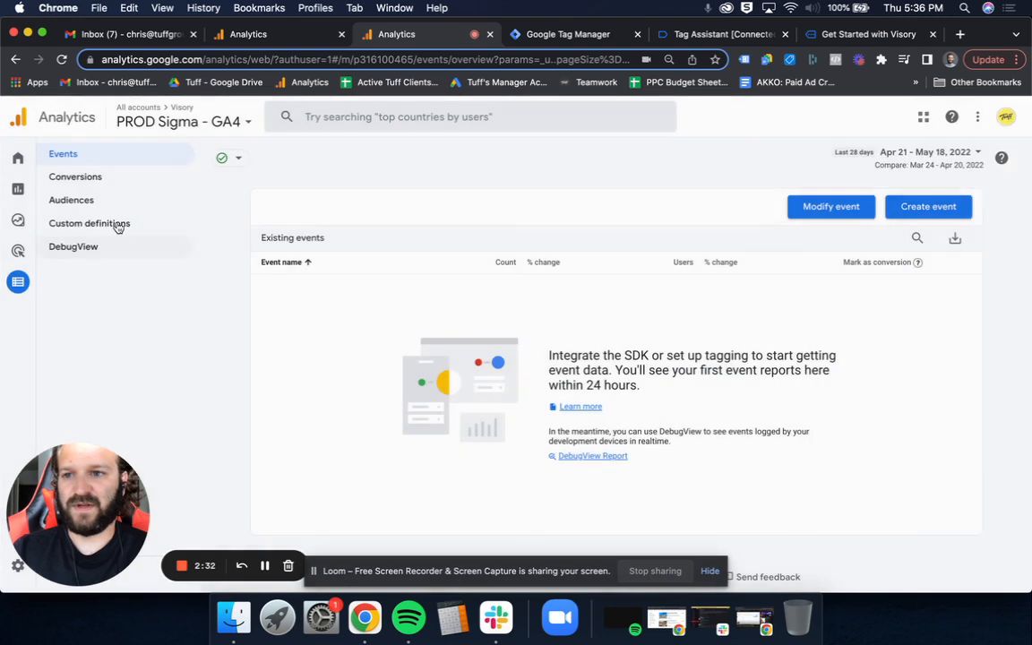
left_click(17, 161)
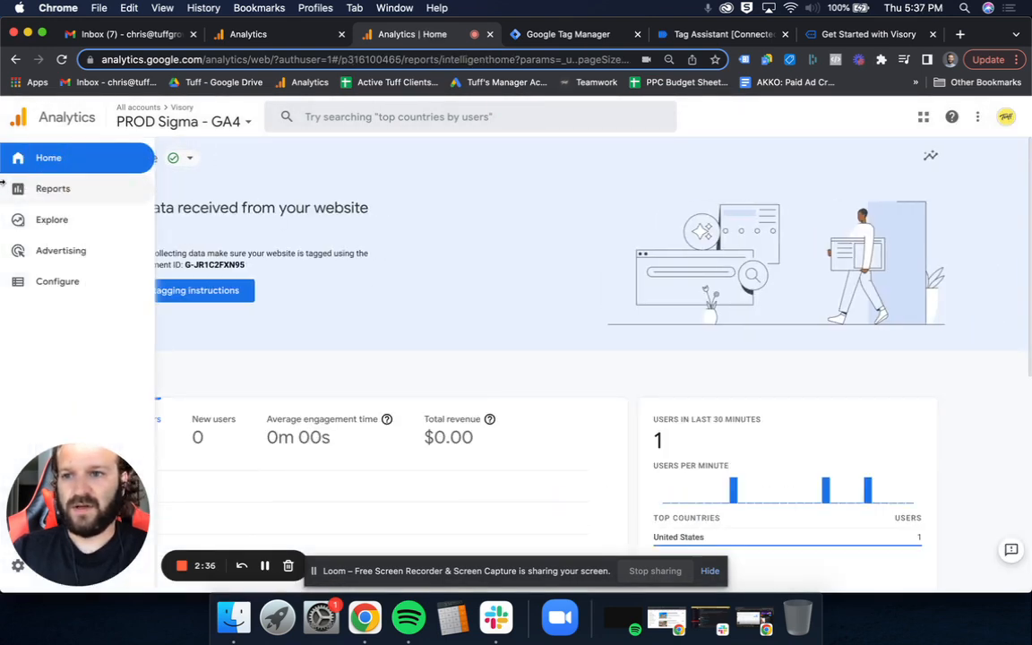
left_click(43, 192)
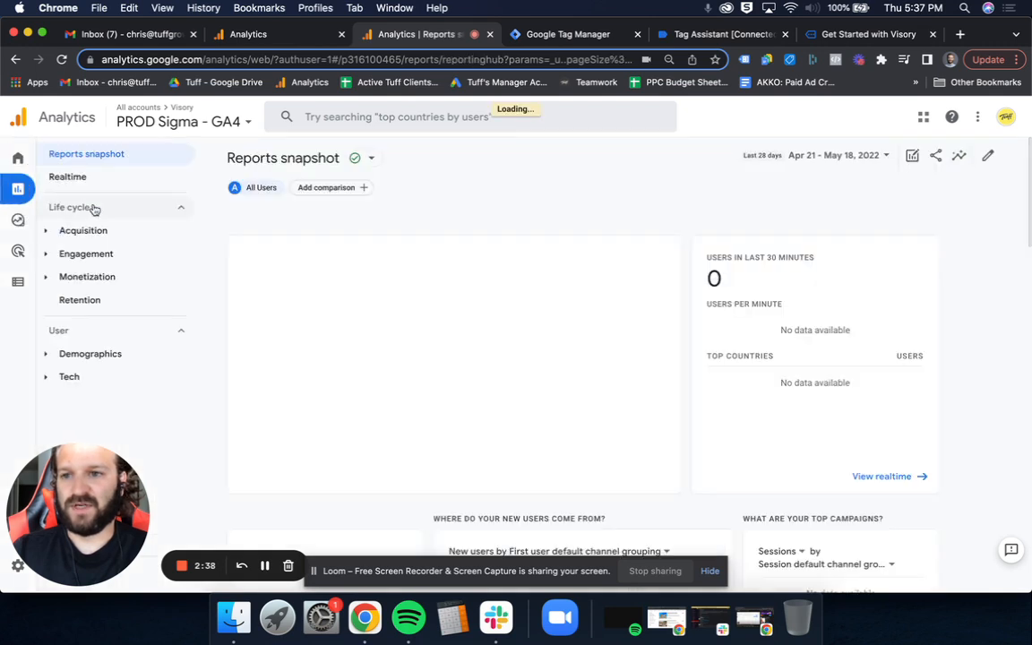
left_click(131, 179)
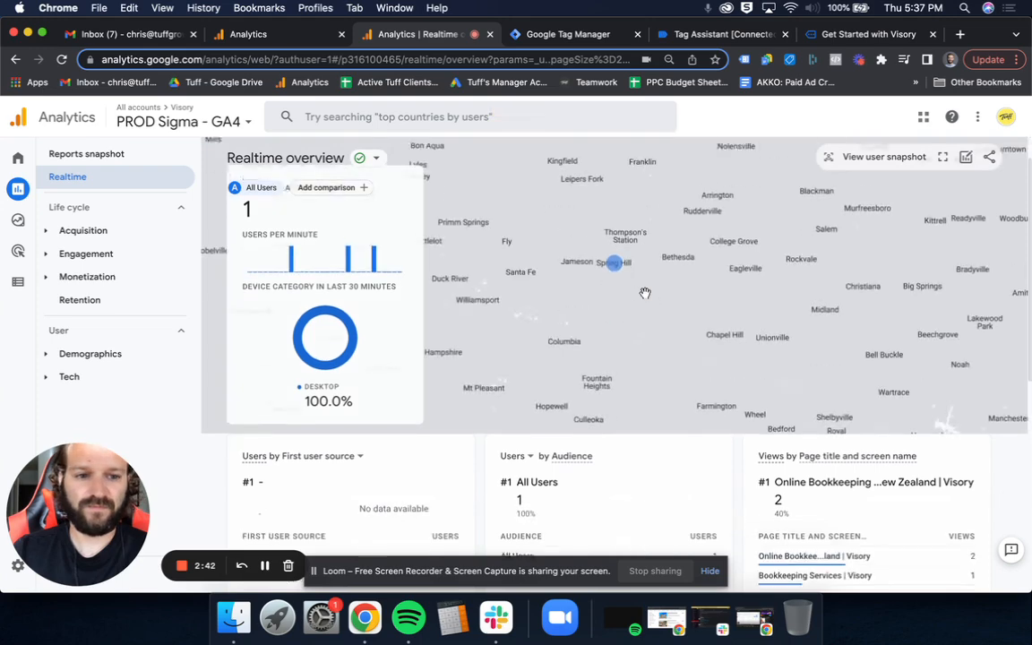
scroll(645, 295, "down", 4)
scroll(645, 297, "down", 3)
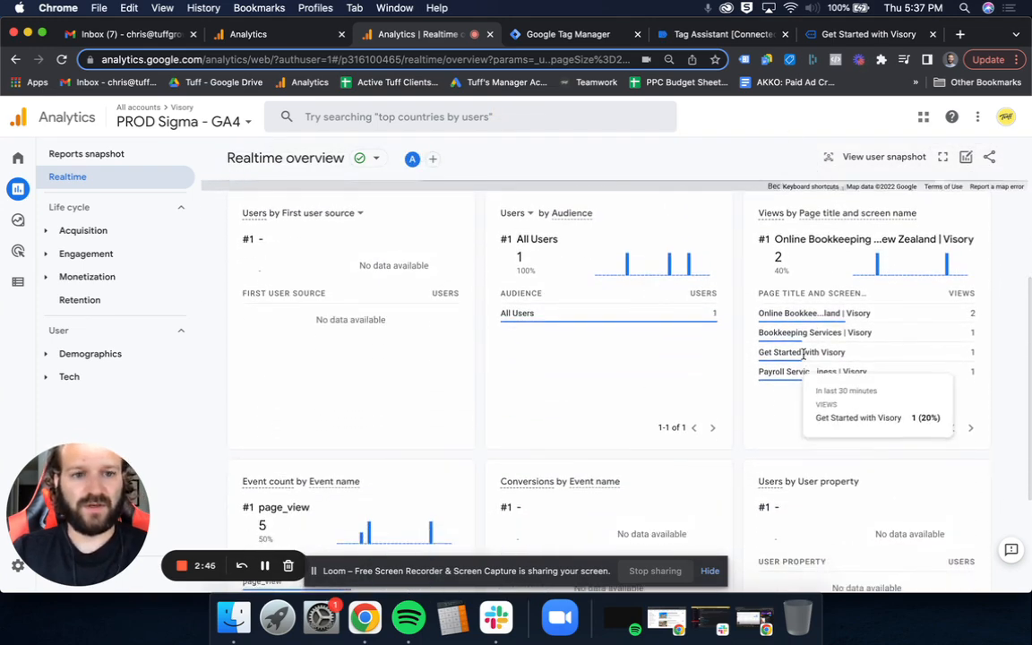
left_click(869, 35)
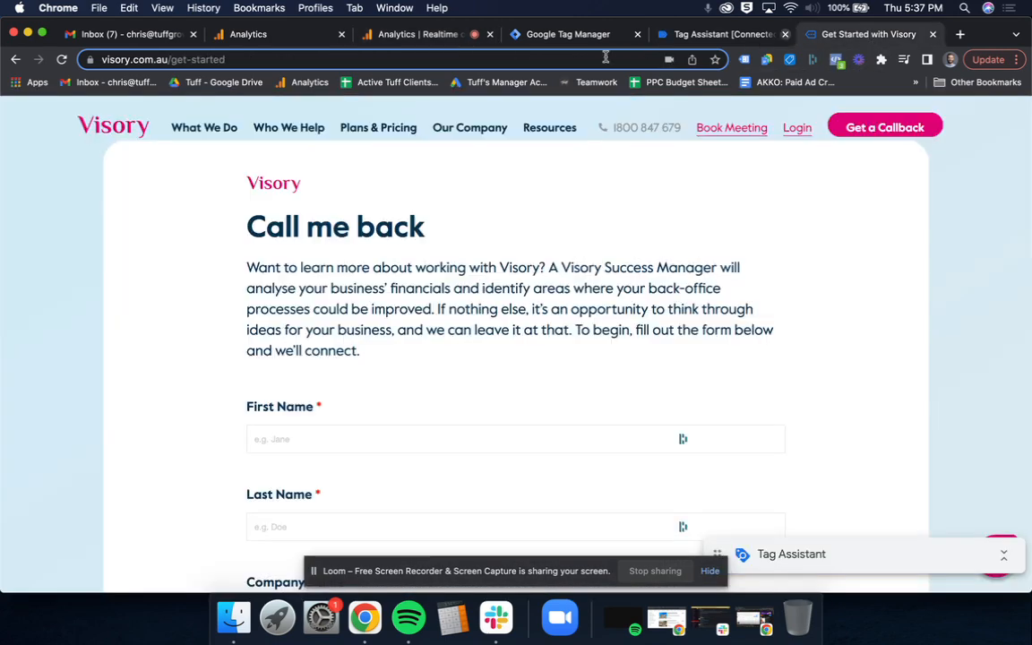
left_click(574, 59)
key("super+v")
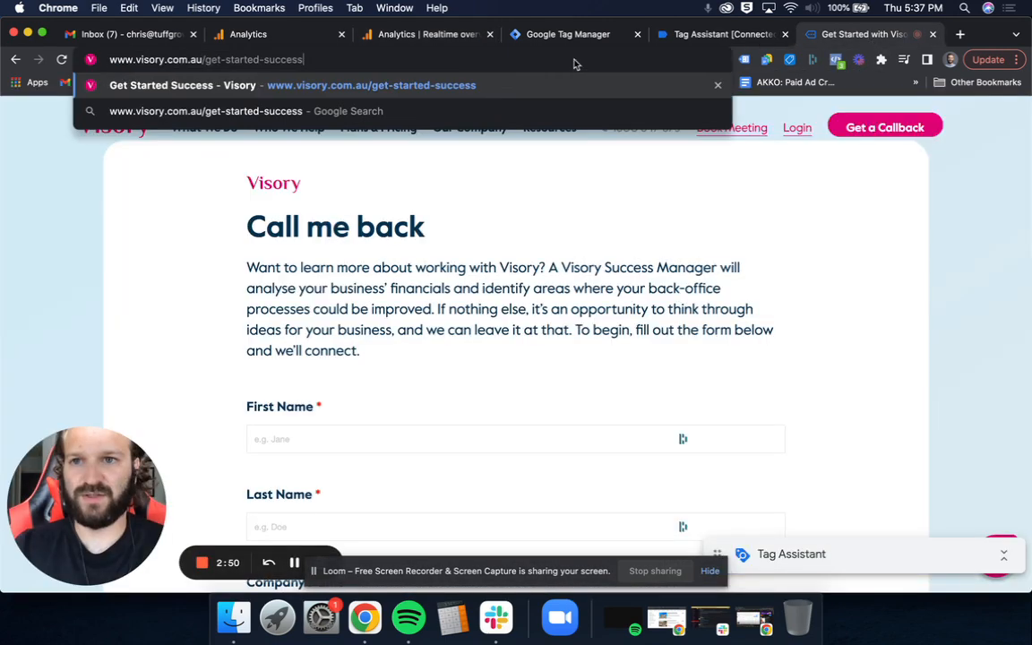
key("Return")
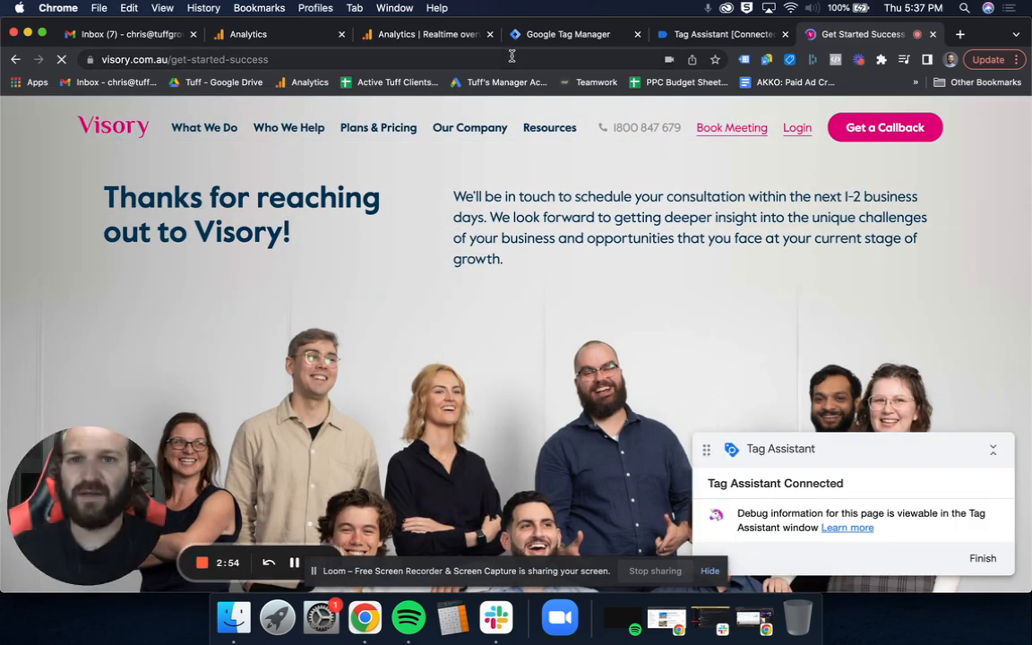
- Return to the Realtime report and check whether get_callback is recorded in the event counts and conversions
left_click(472, 34)
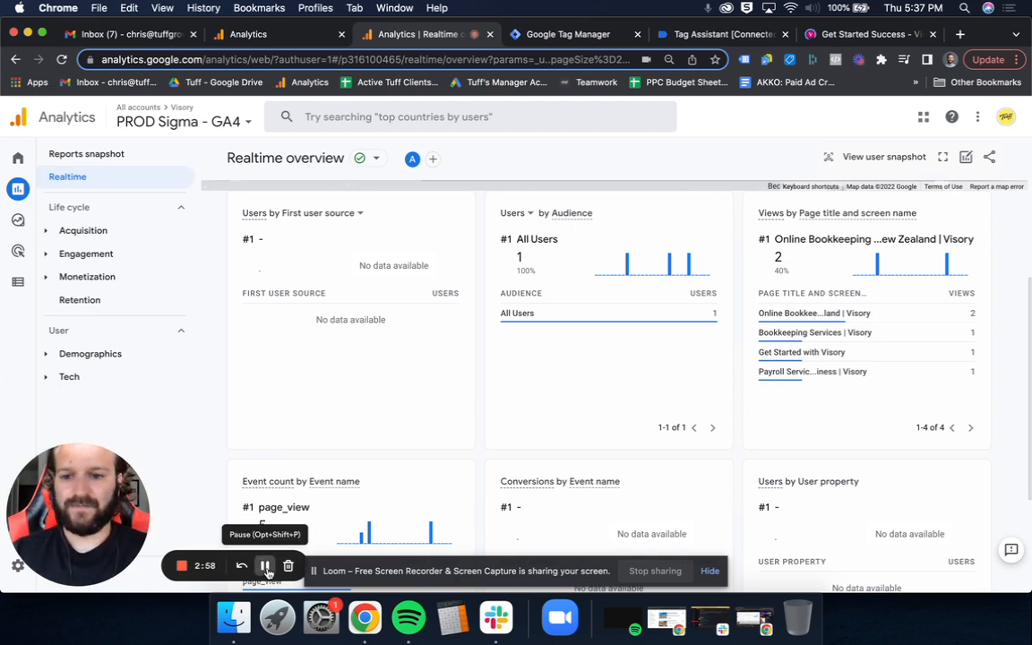
scroll(394, 386, "down", 3)
scroll(353, 339, "up", 2)
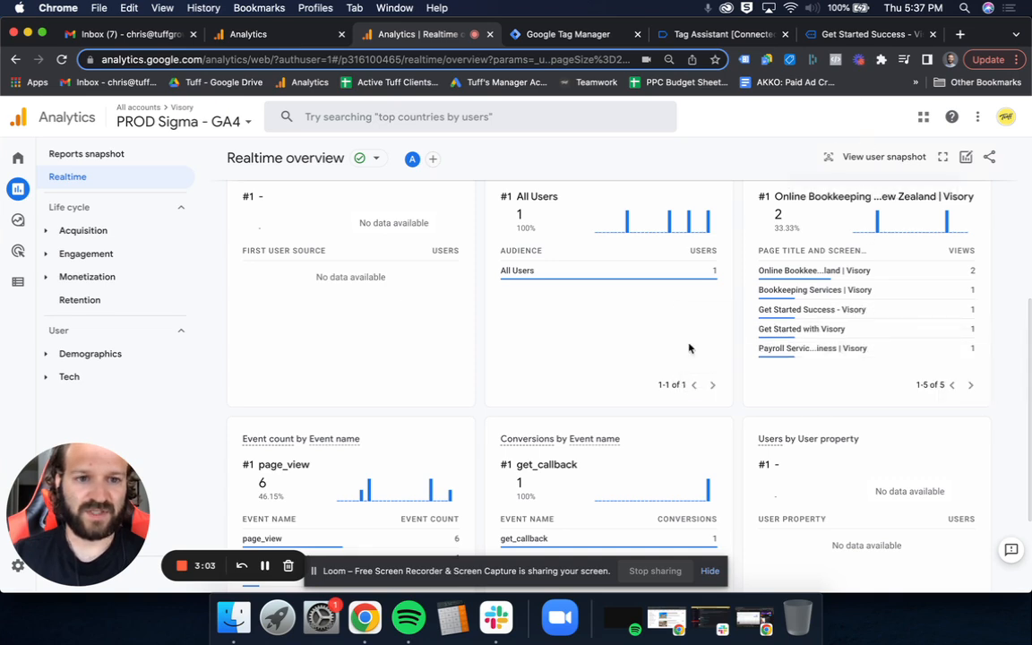
scroll(478, 372, "down", 3)
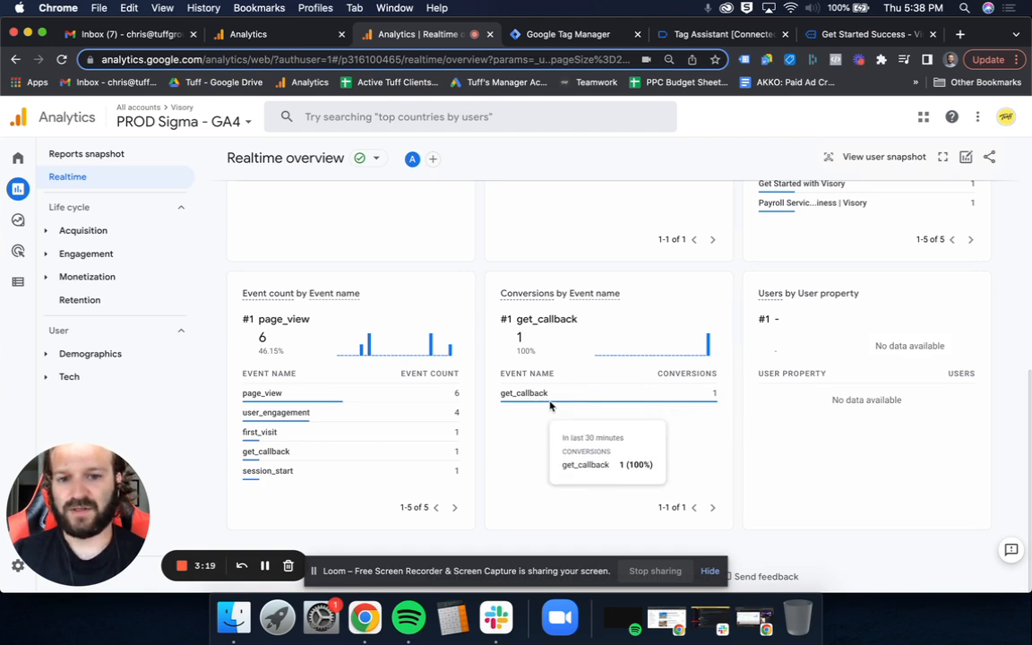
- Open the property's conversion events list and check whether get_callback is marked as a conversion
mouse_move(18, 219)
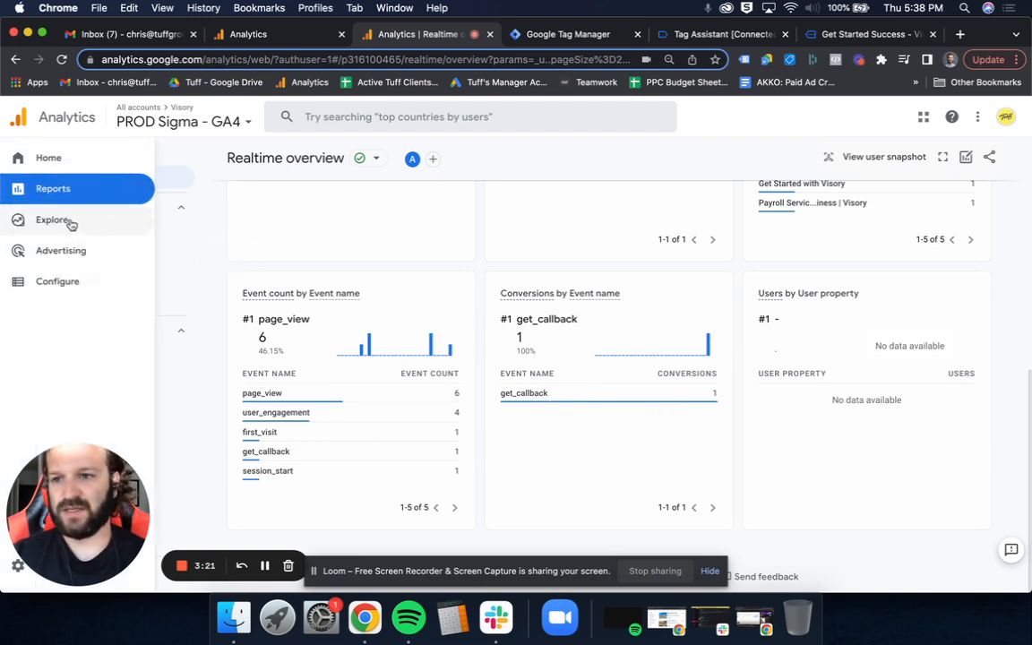
left_click(22, 283)
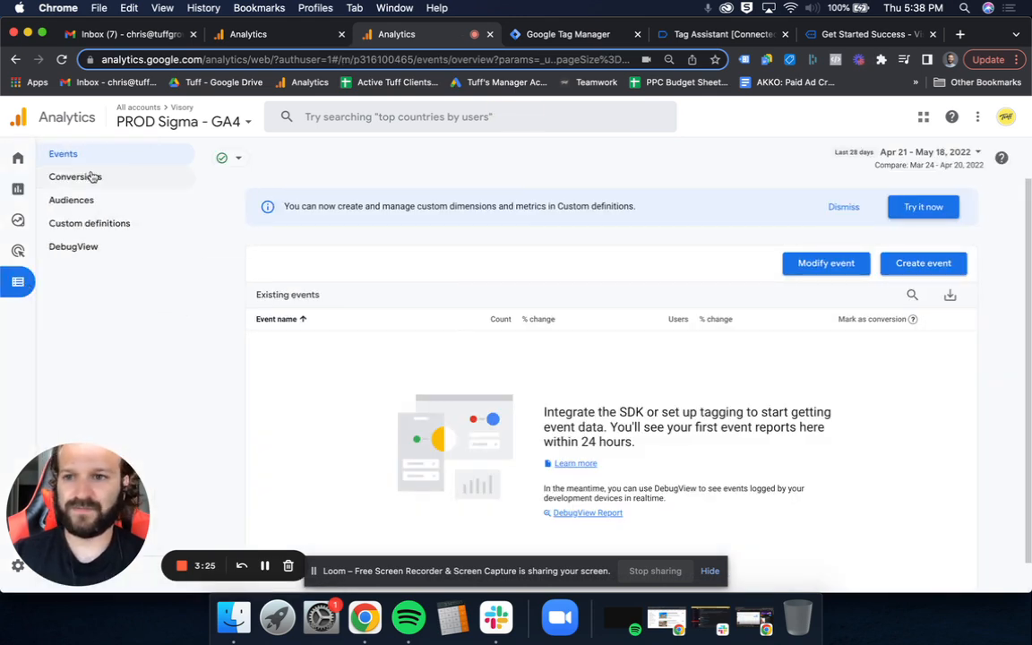
left_click(60, 183)
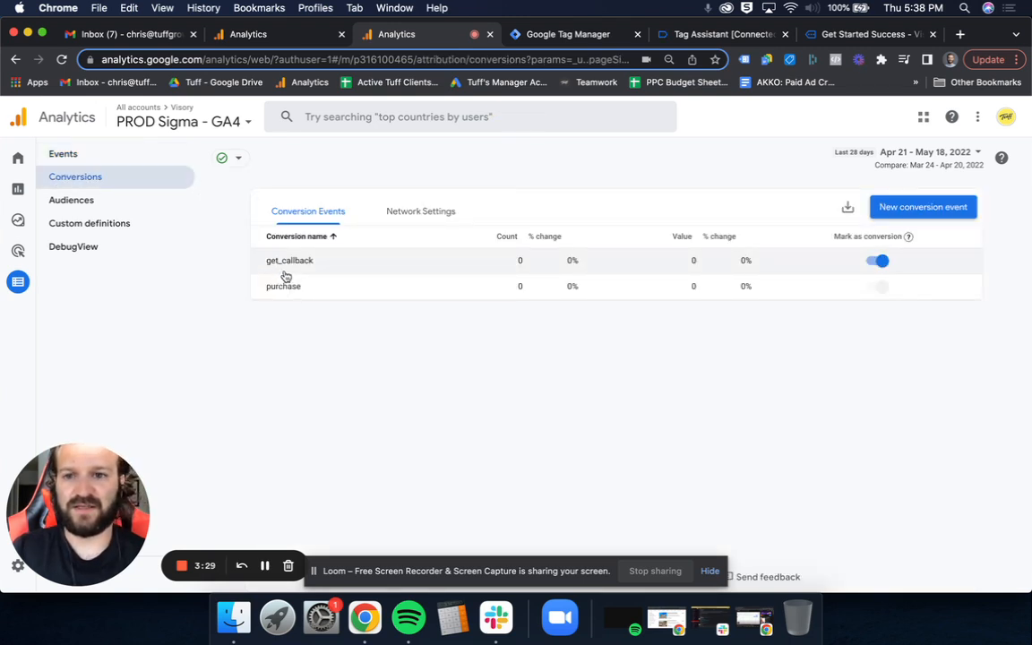
left_click(902, 208)
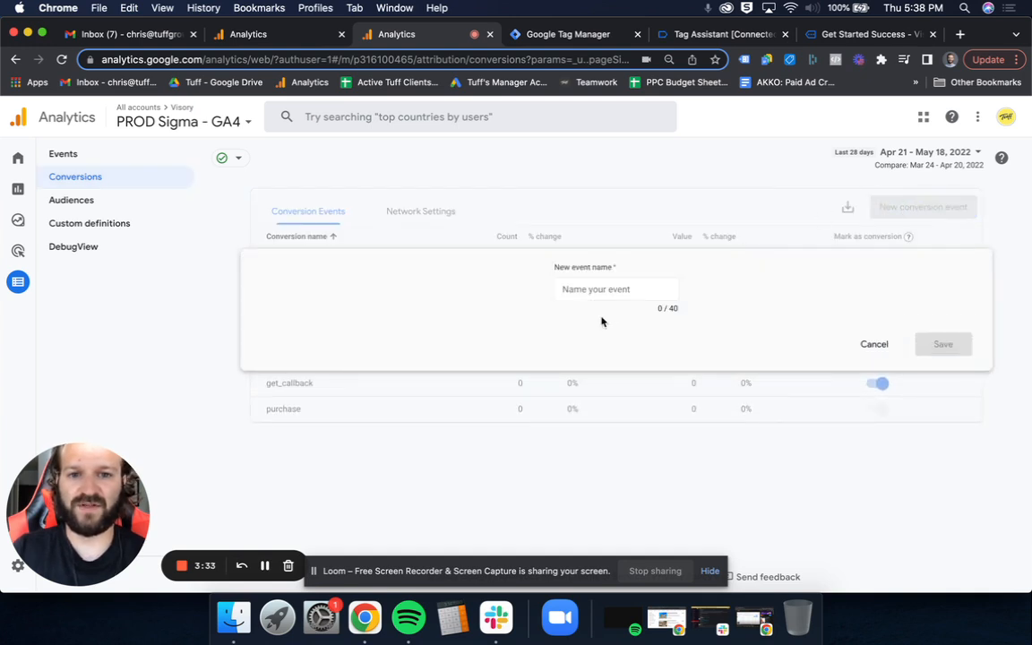
type("get_callback")
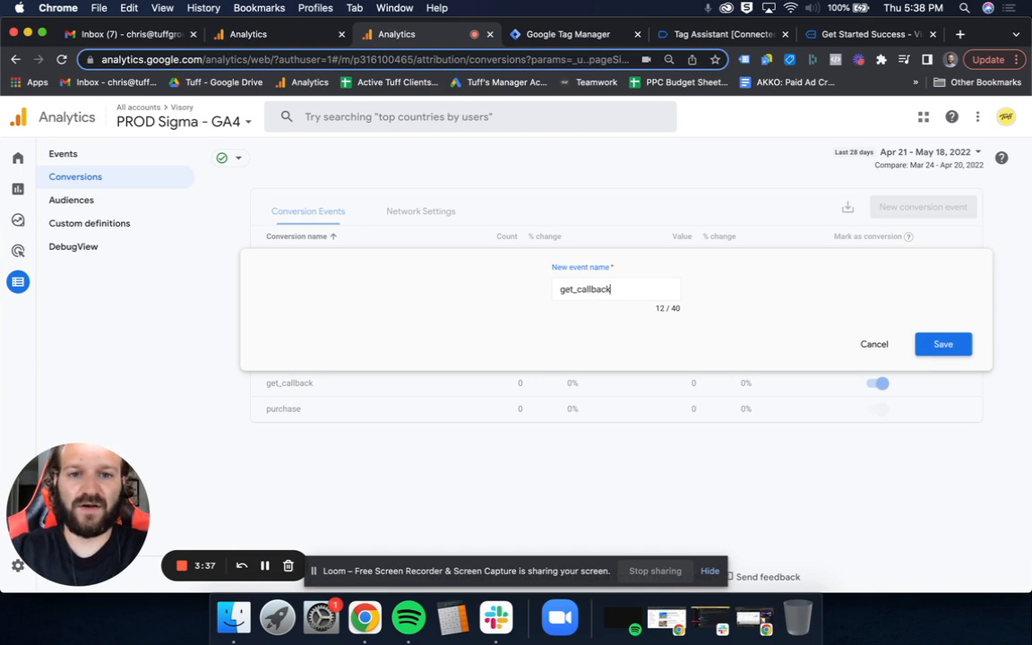
left_click(867, 347)
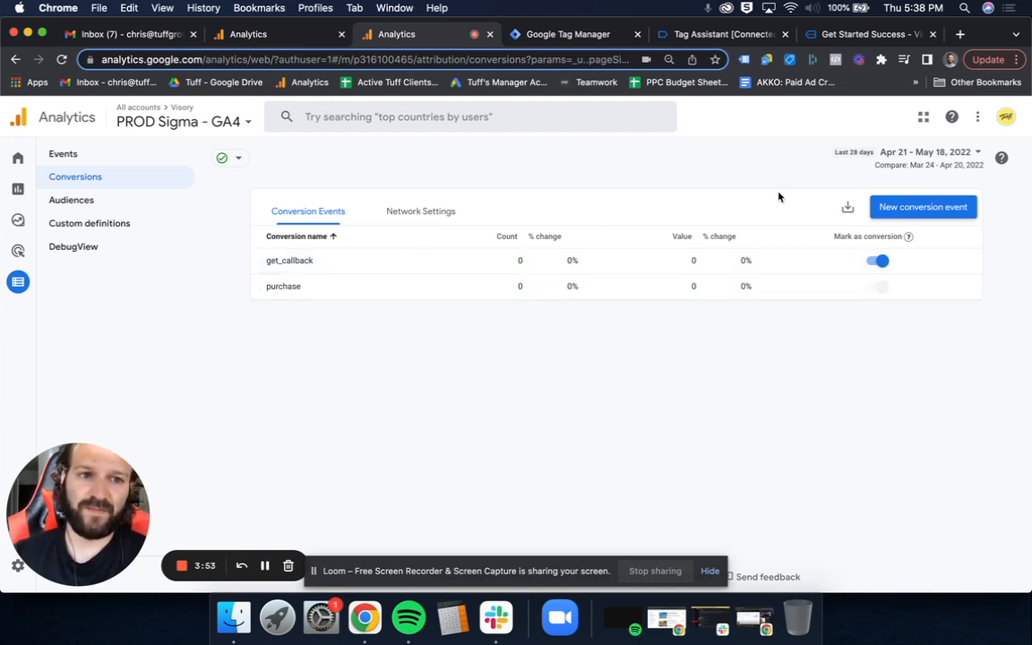
left_click(902, 206)
left_click(863, 353)
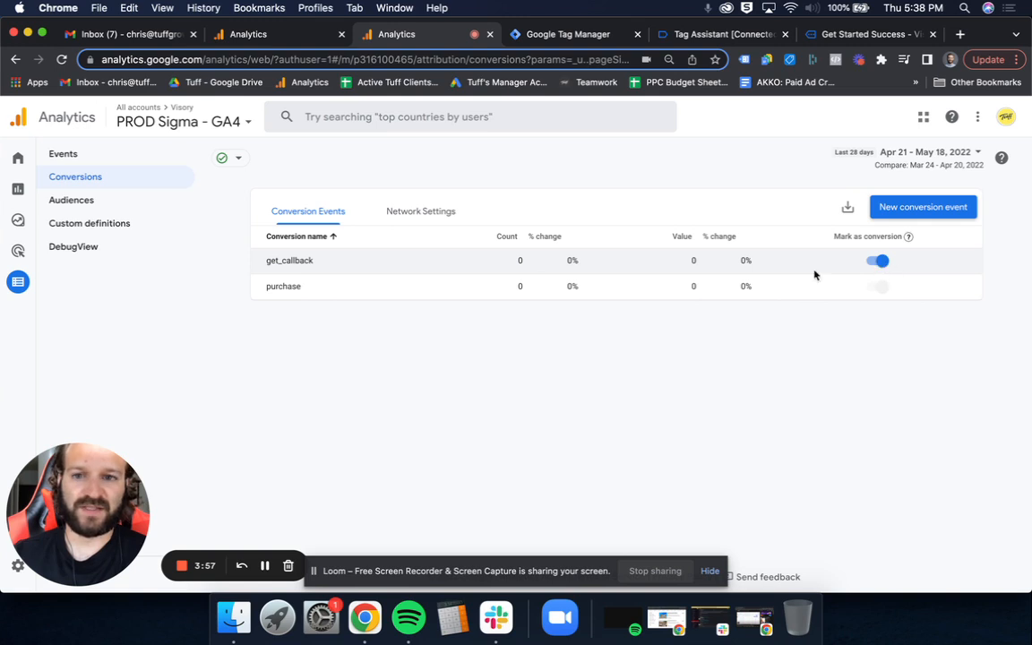
- Reopen the Realtime report, glance at the success page, and recheck event counts and conversions by event name
mouse_move(23, 189)
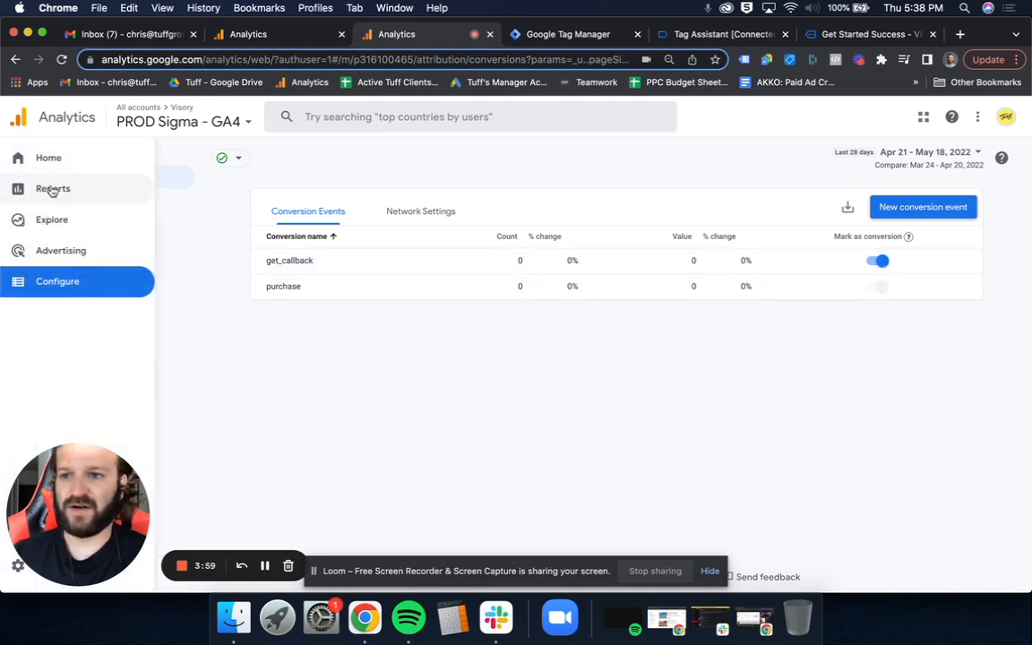
left_click(18, 190)
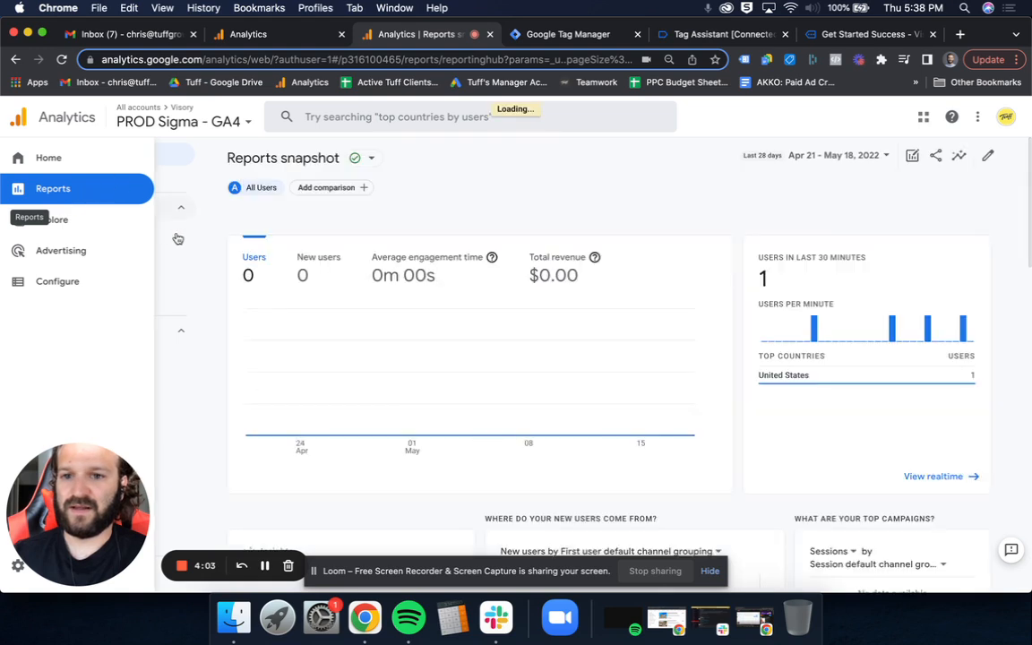
scroll(686, 235, "down", 3)
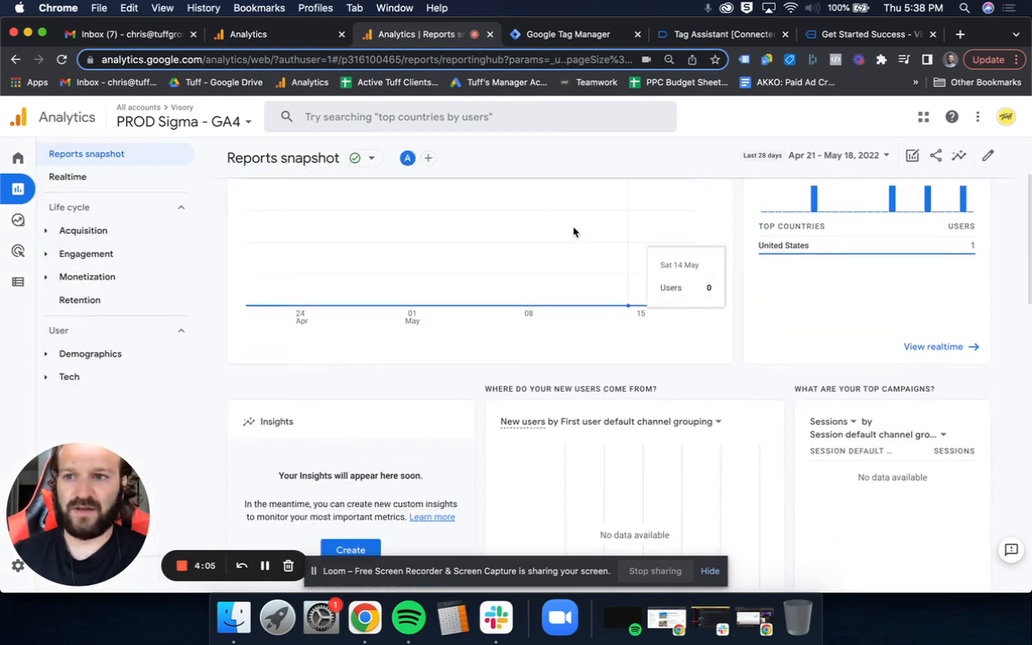
left_click(64, 178)
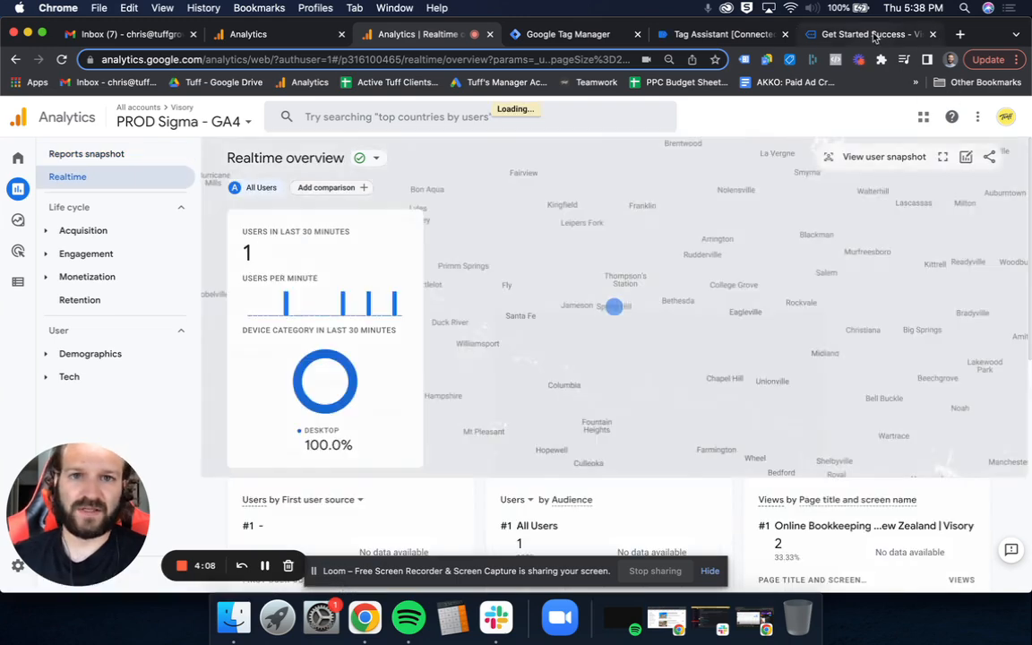
left_click(882, 34)
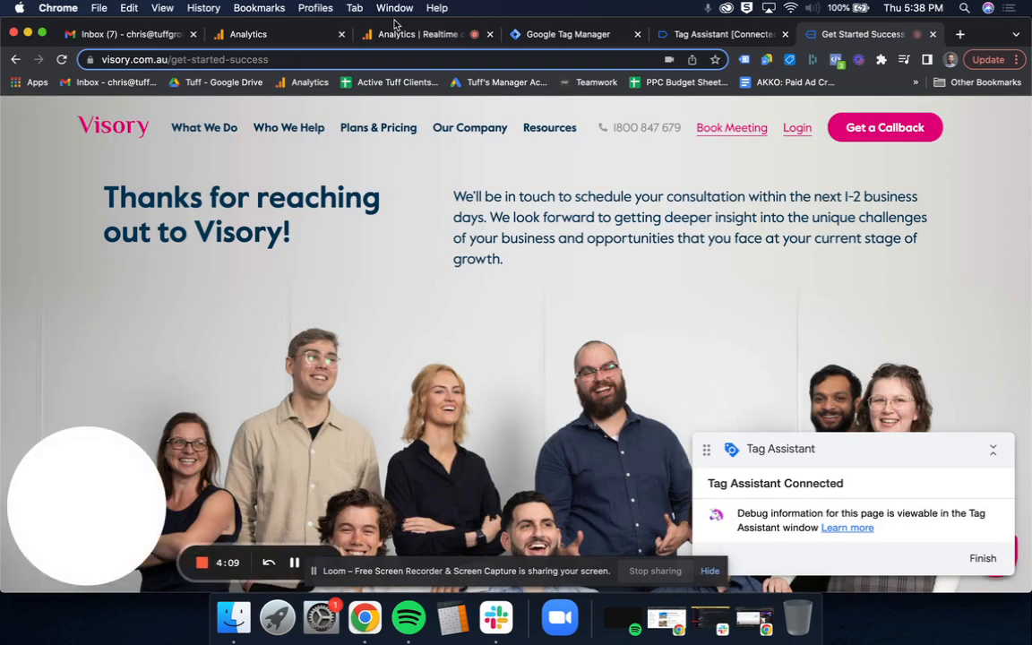
left_click(394, 34)
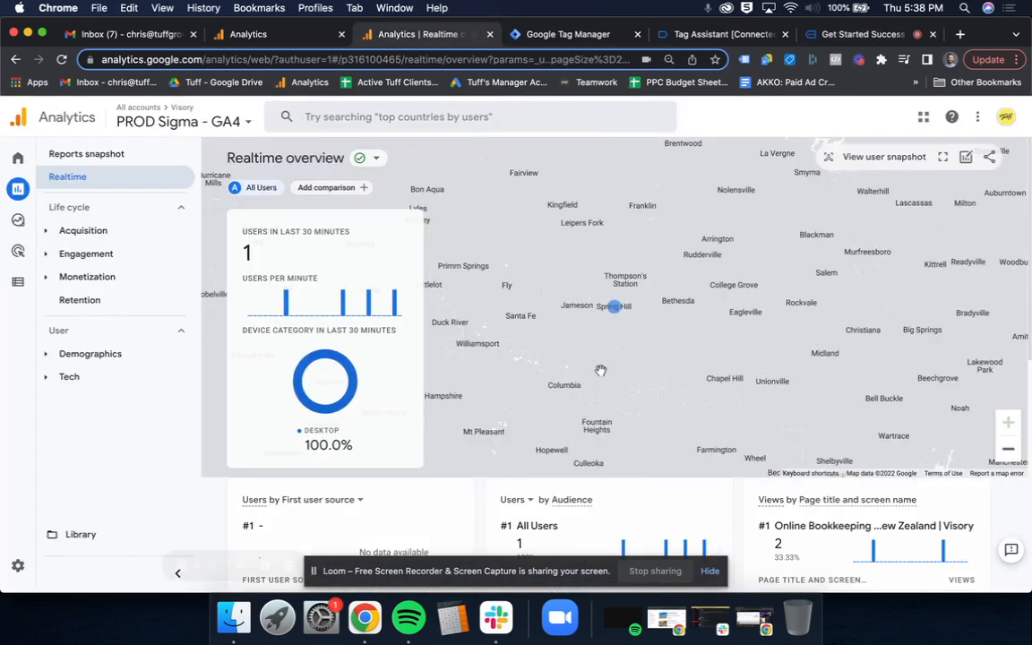
scroll(627, 349, "down", 5)
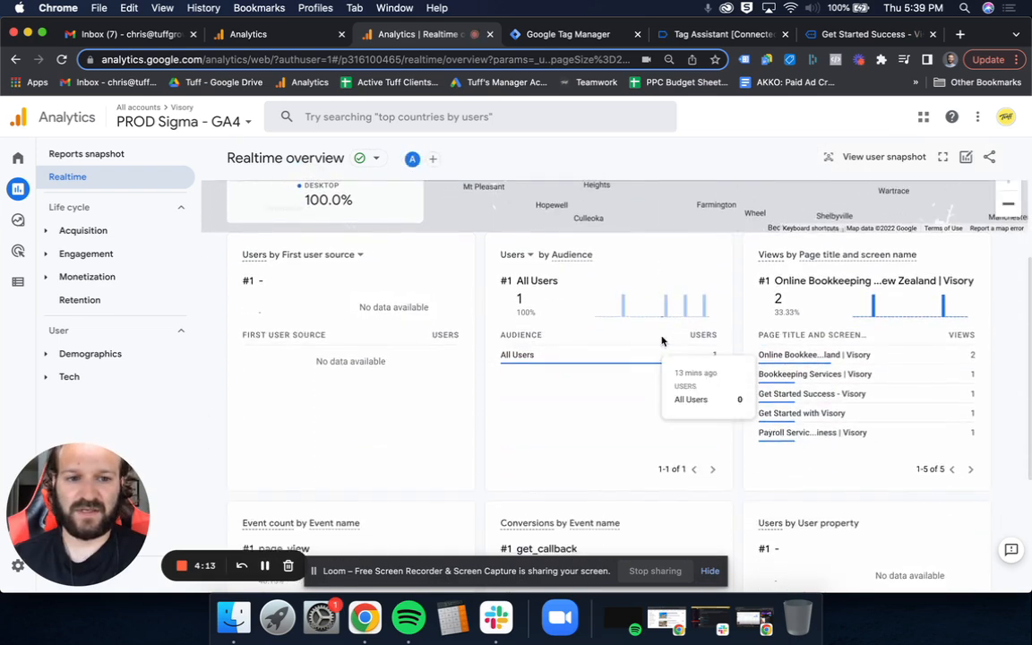
scroll(747, 410, "down", 1)
scroll(746, 410, "down", 5)
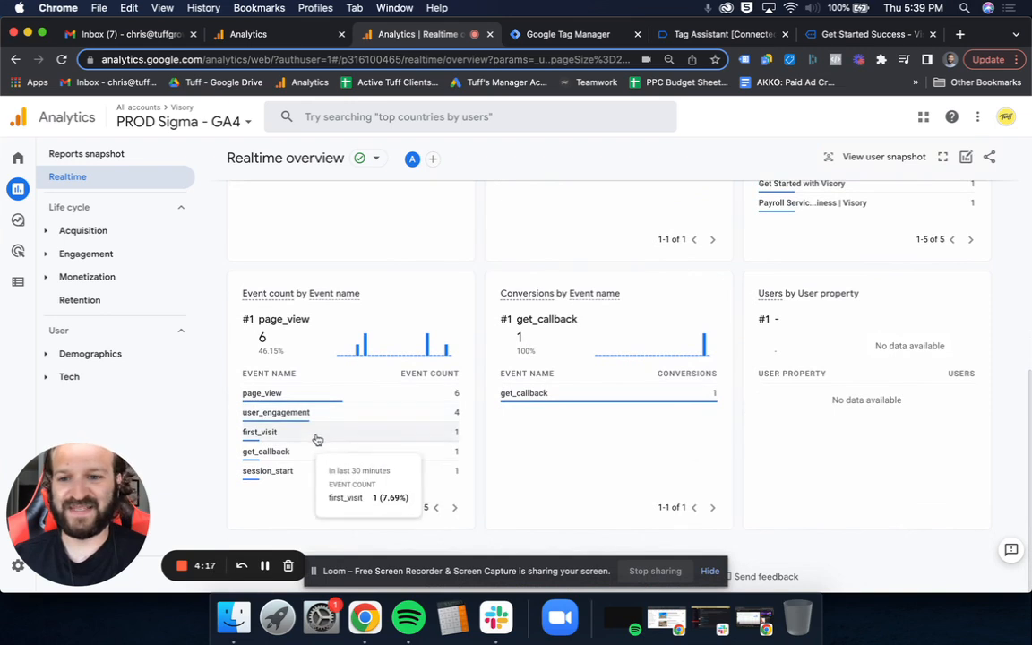